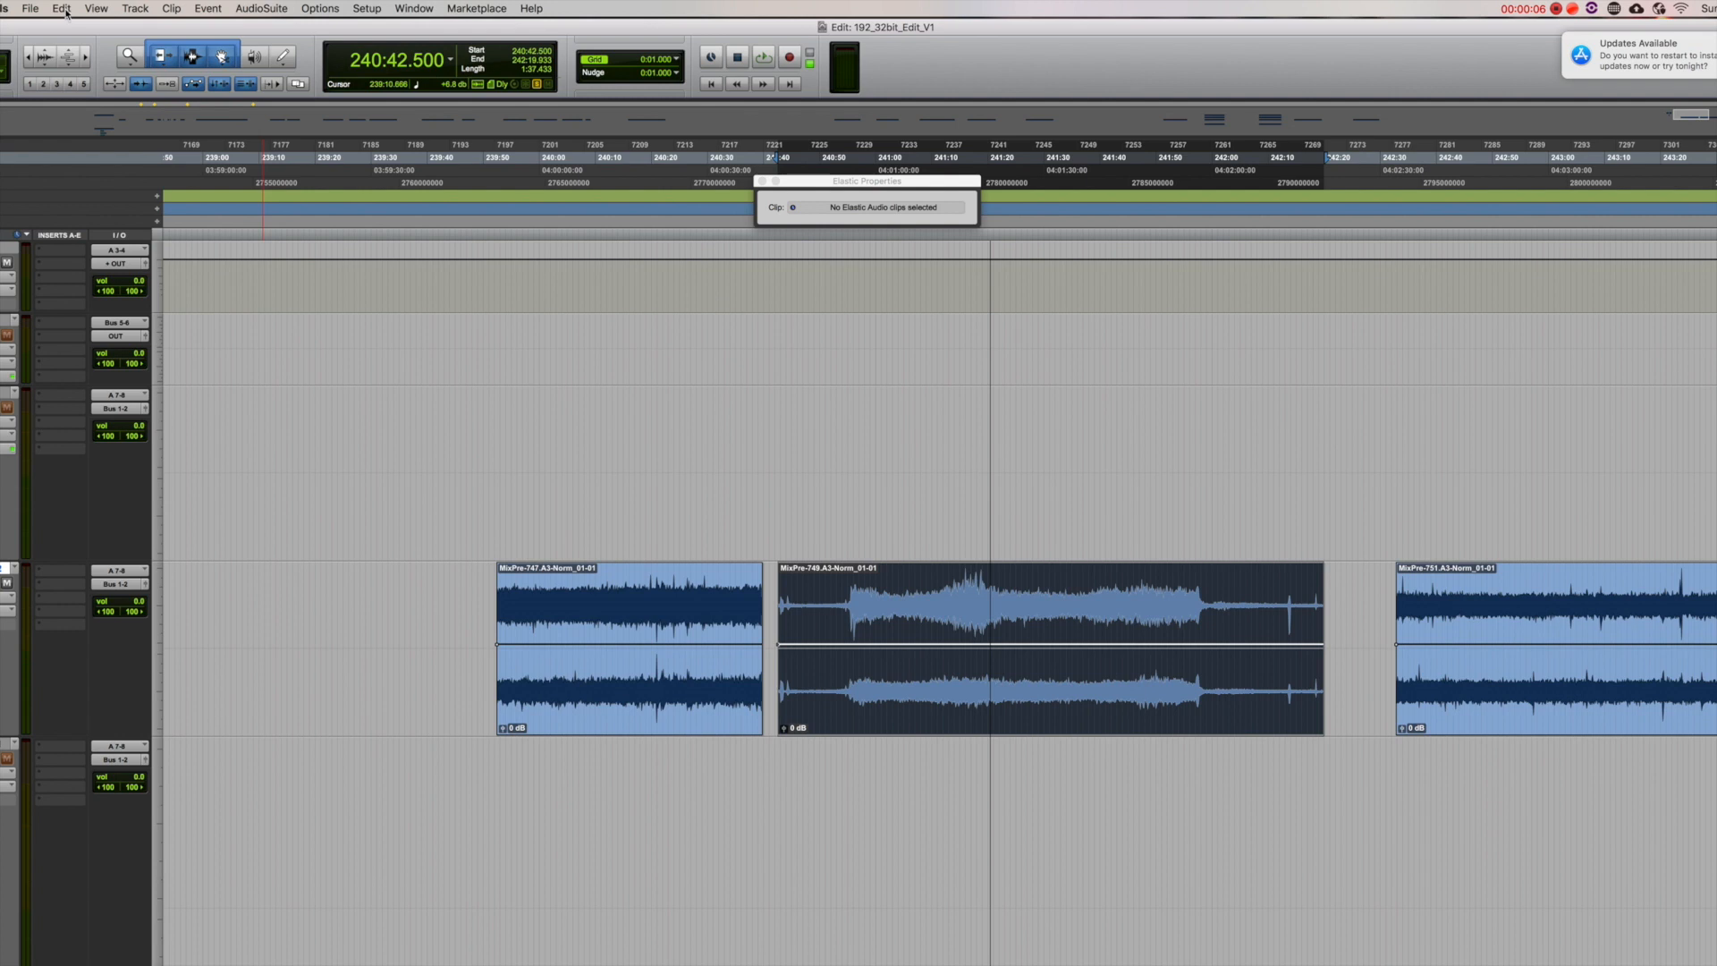
Browse the Clip and Edit > Snap To Next/Previous commands without choosing one
{"action": "left_click", "coordinate": [173, 8]}
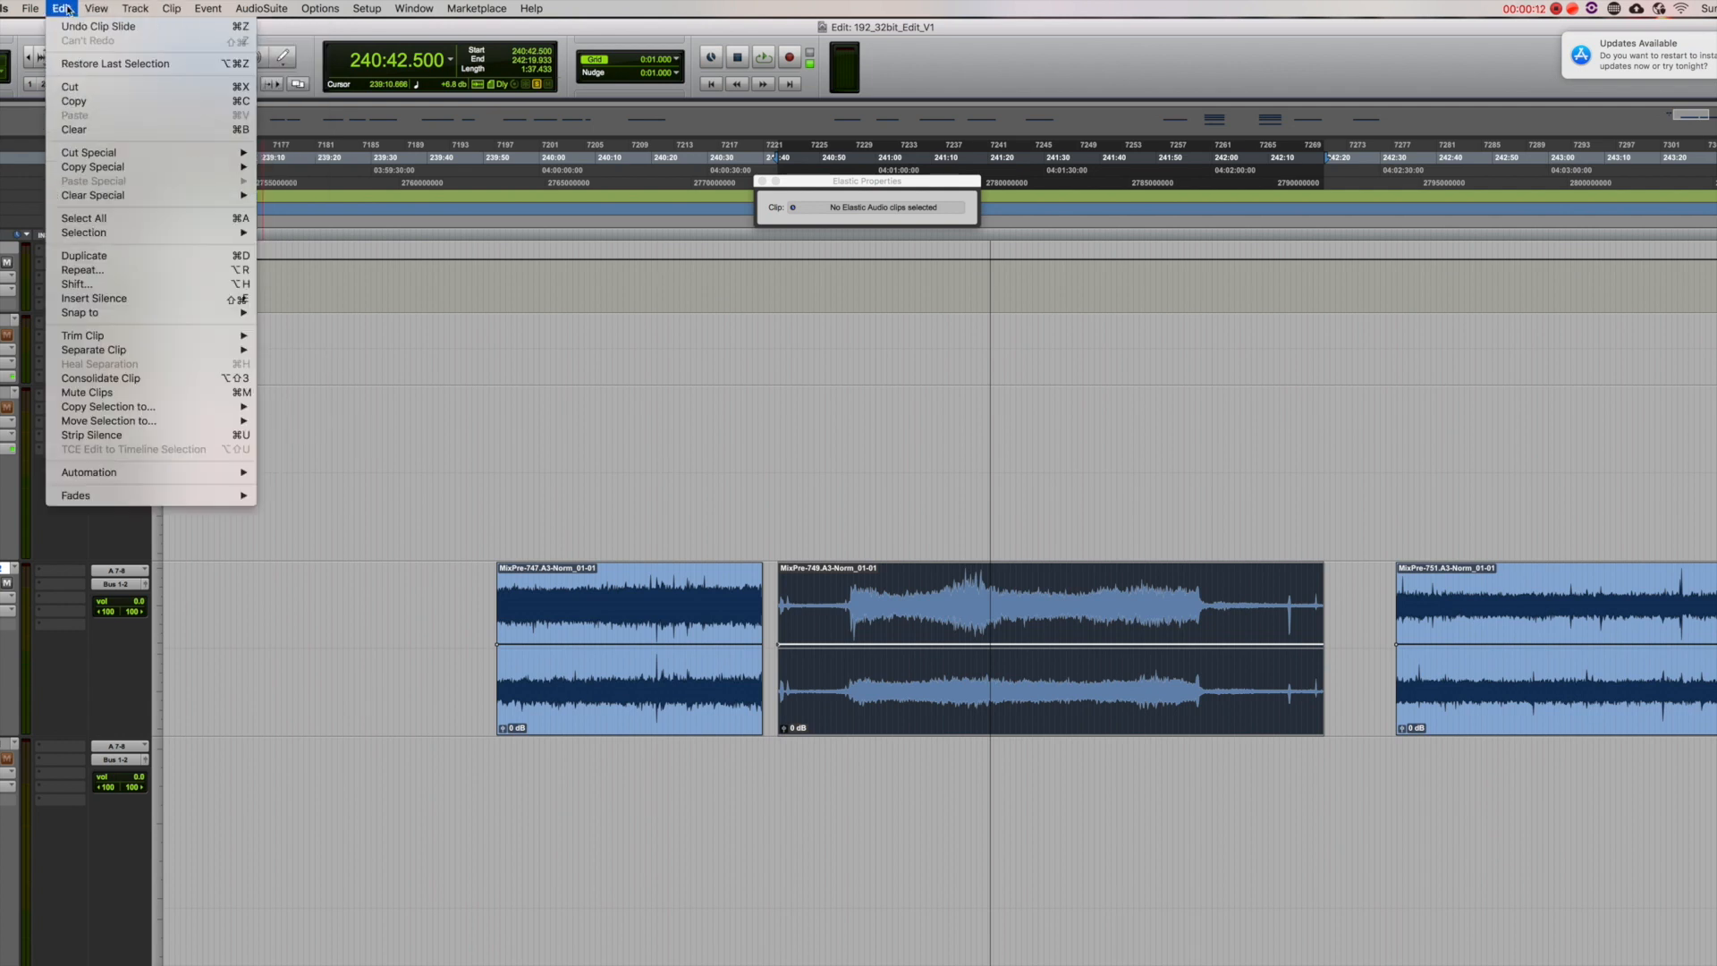
{"action": "mouse_move", "coordinate": [80, 313]}
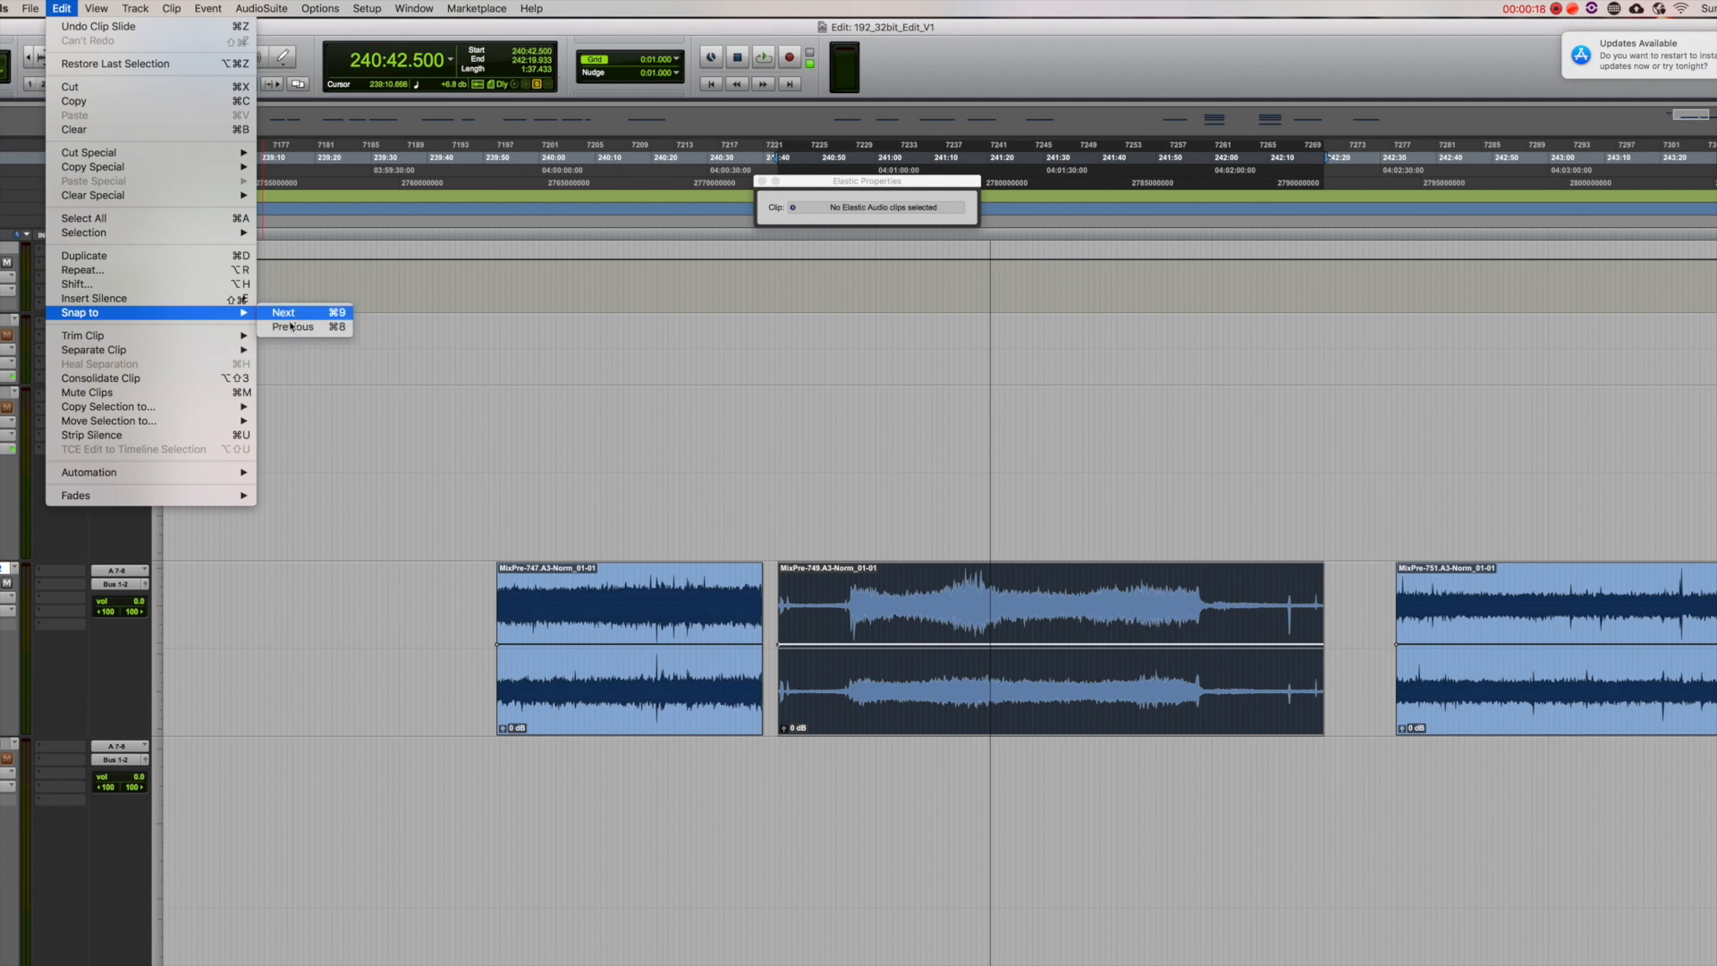
{"action": "left_click", "coordinate": [685, 434]}
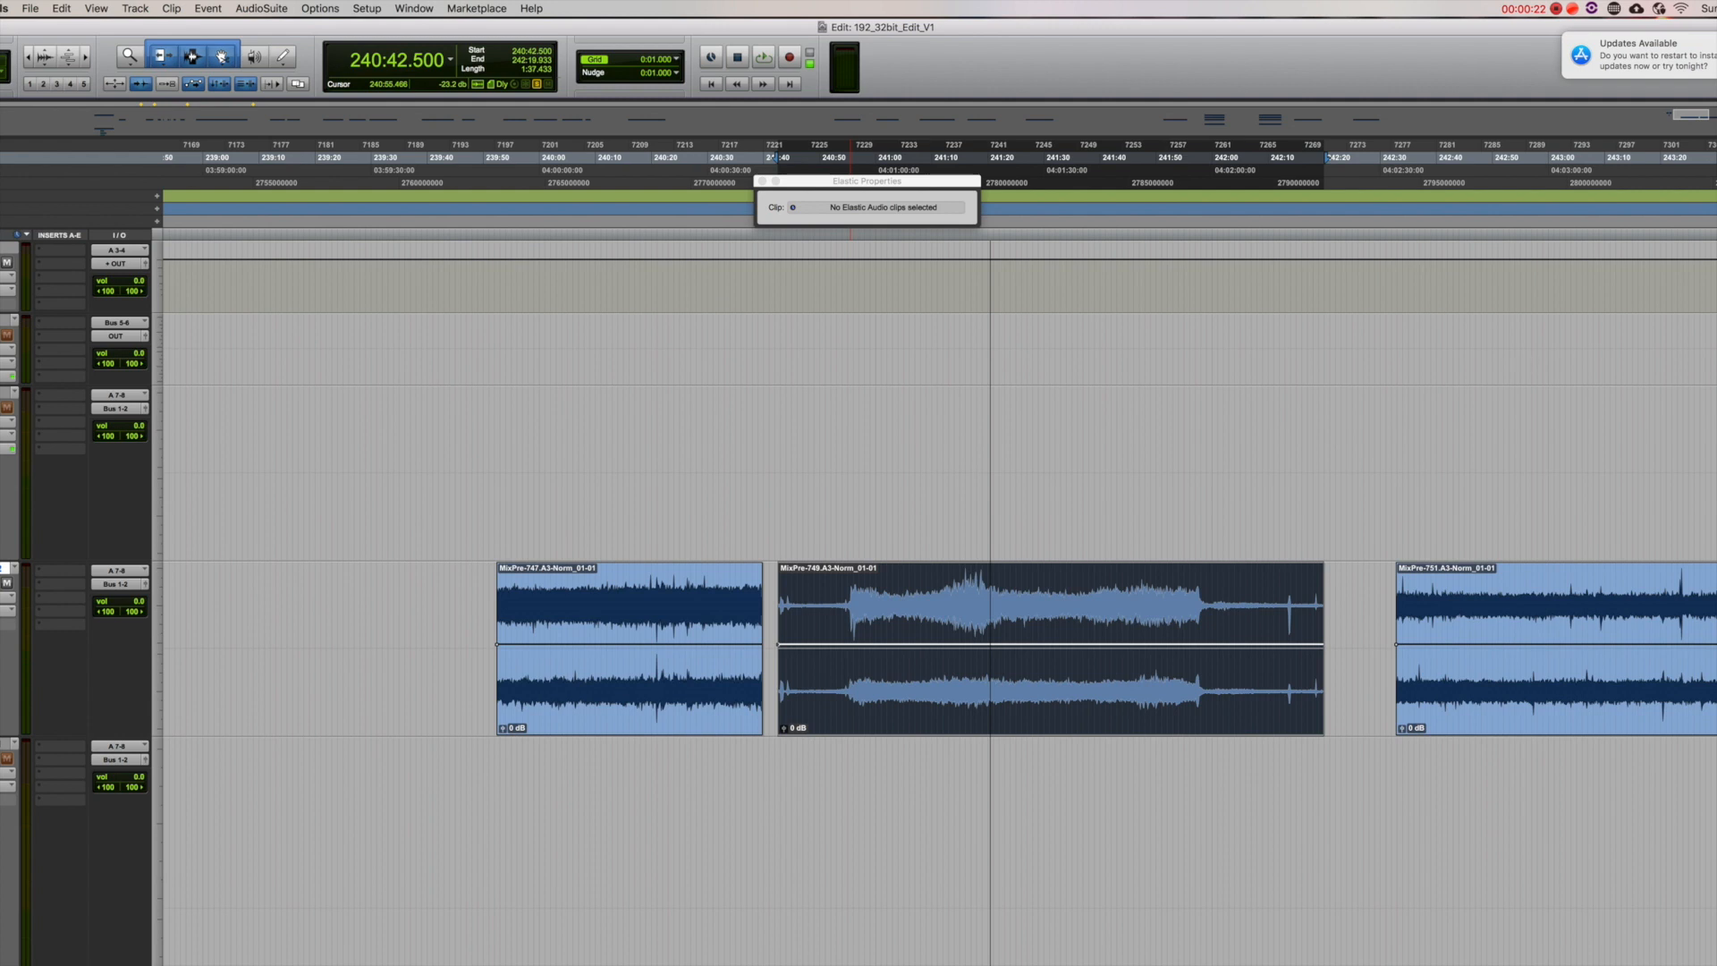
Navigate from Sound back to Keyboard > Shortcuts > App Shortcuts and expand the Pro Tools group
{"action": "left_click_drag", "start_coordinate": [1359, 411], "coordinate": [1002, 352]}
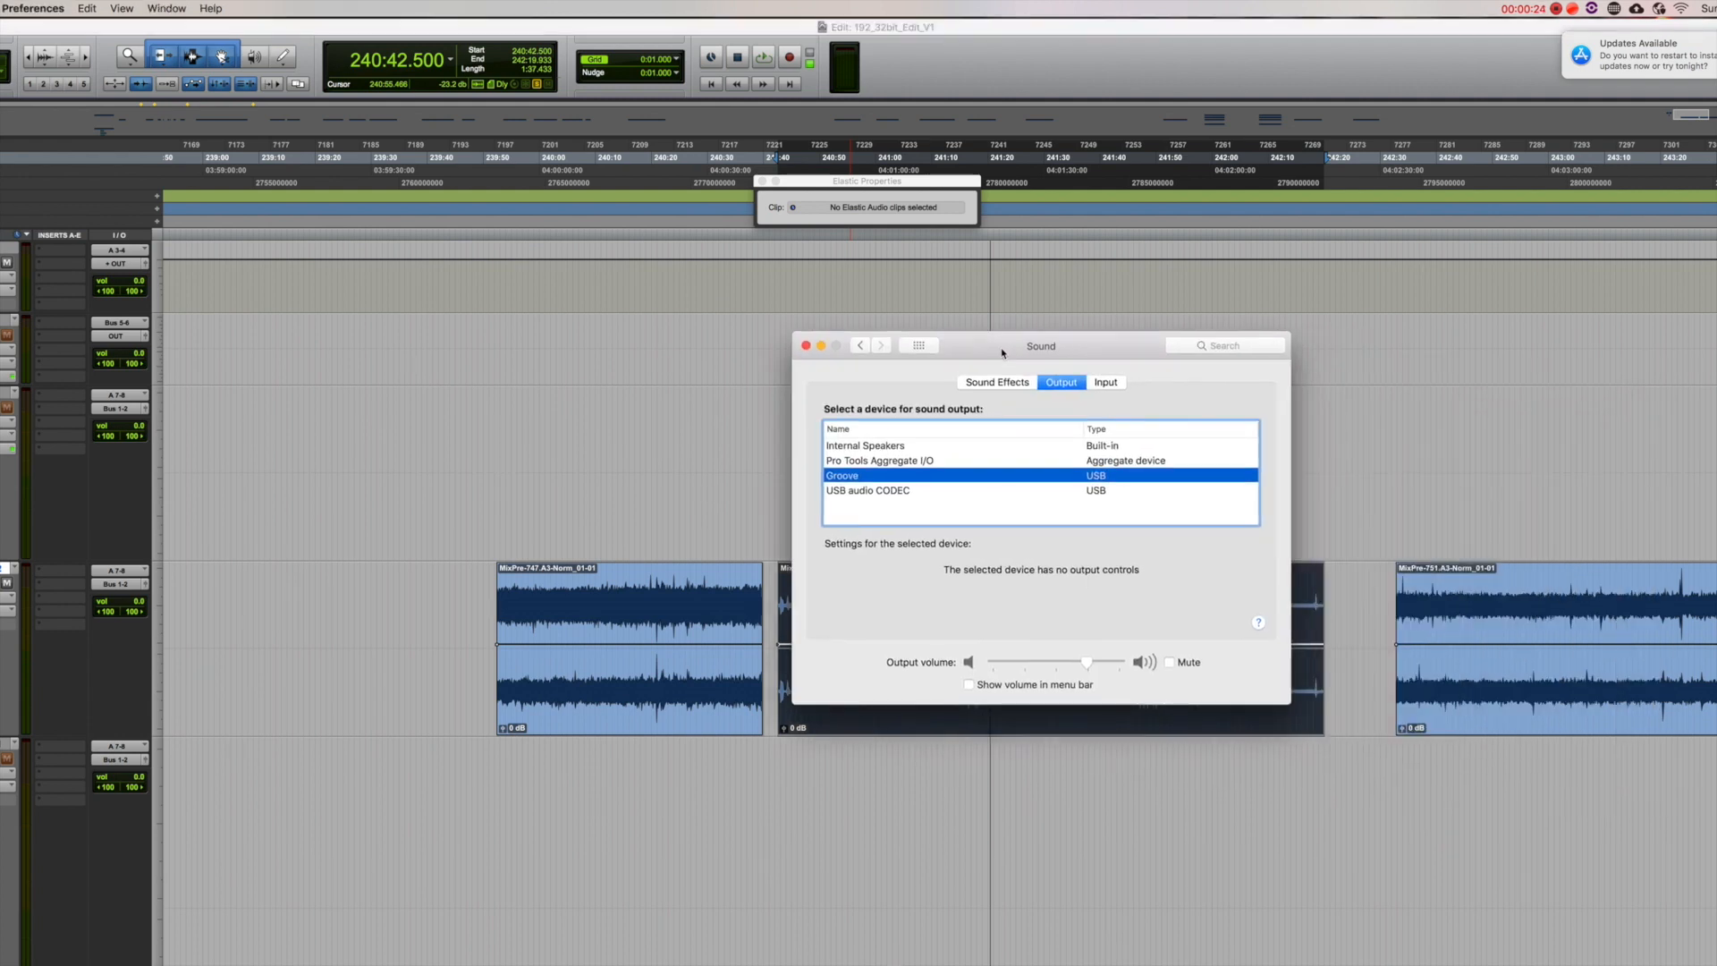
{"action": "left_click", "coordinate": [859, 346]}
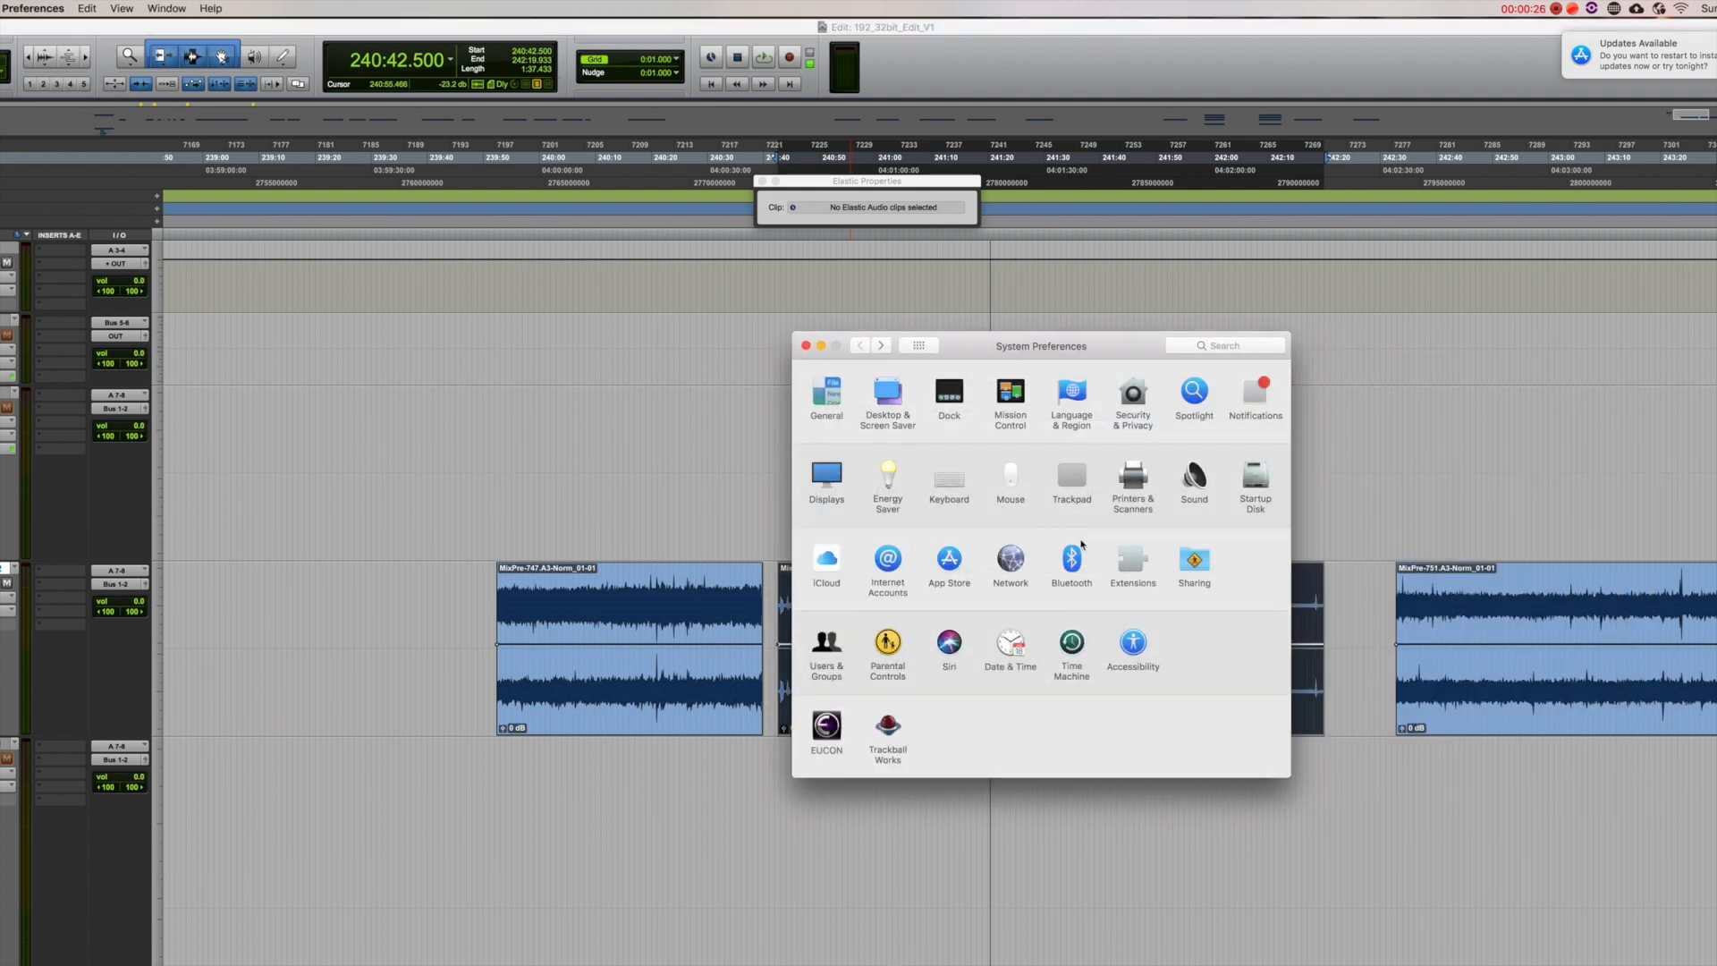
{"action": "left_click", "coordinate": [942, 502]}
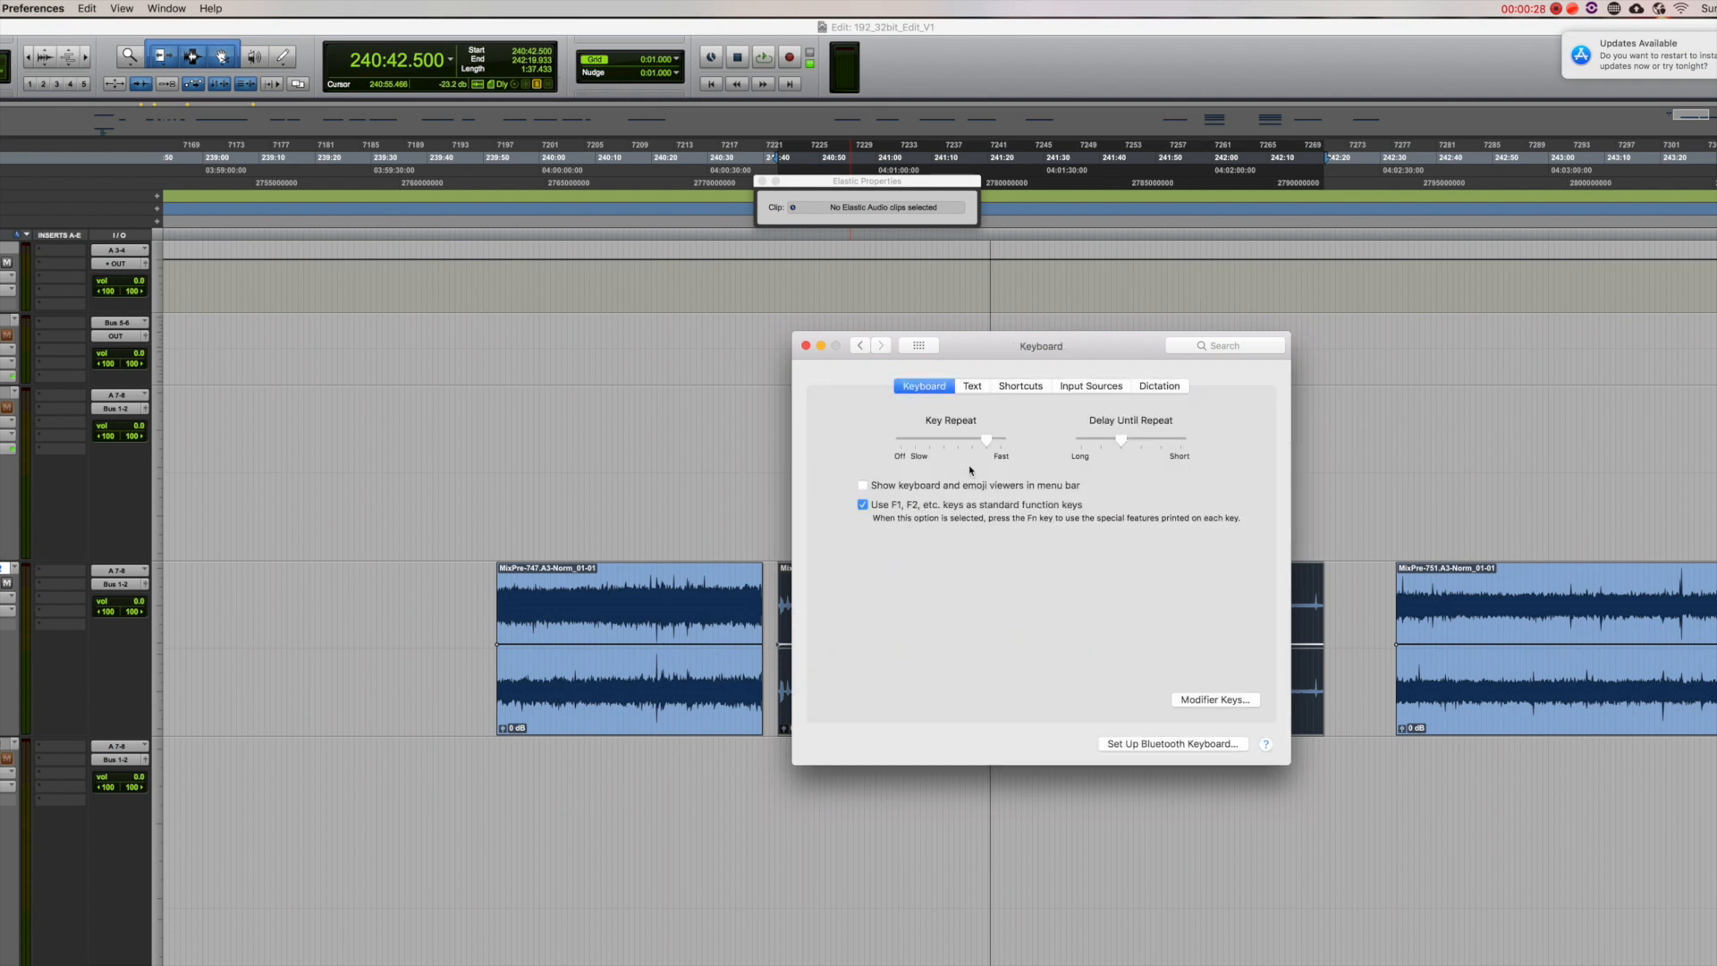
{"action": "left_click", "coordinate": [1021, 387]}
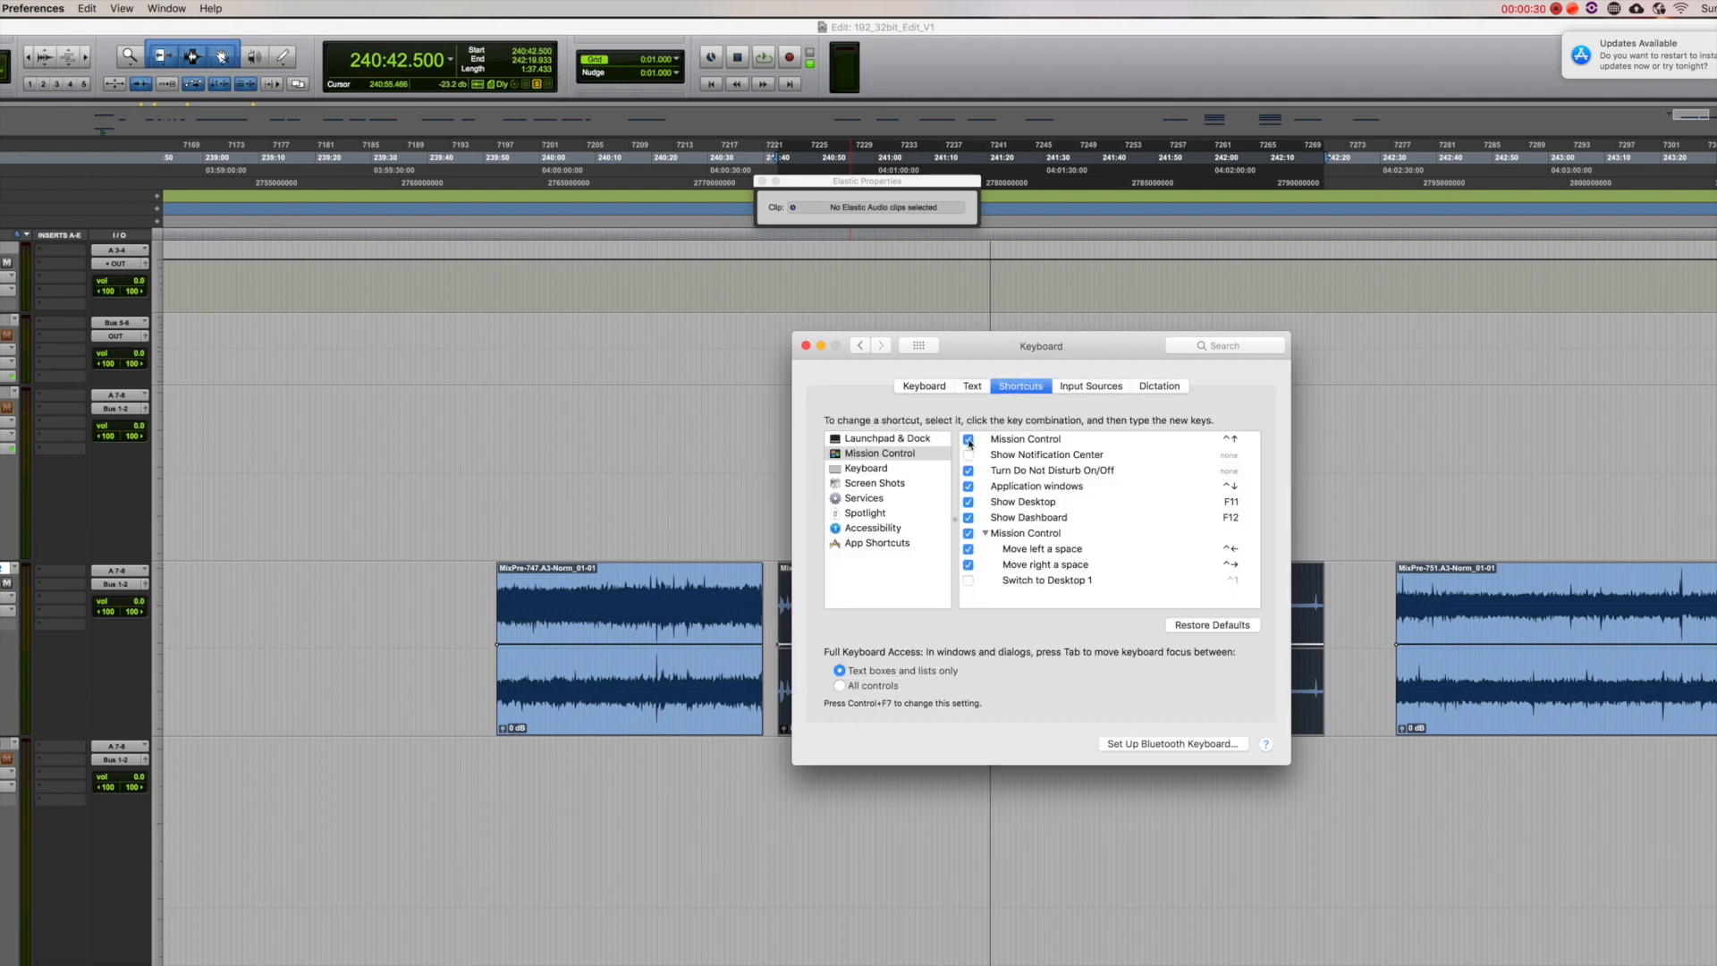
{"action": "left_click", "coordinate": [880, 544]}
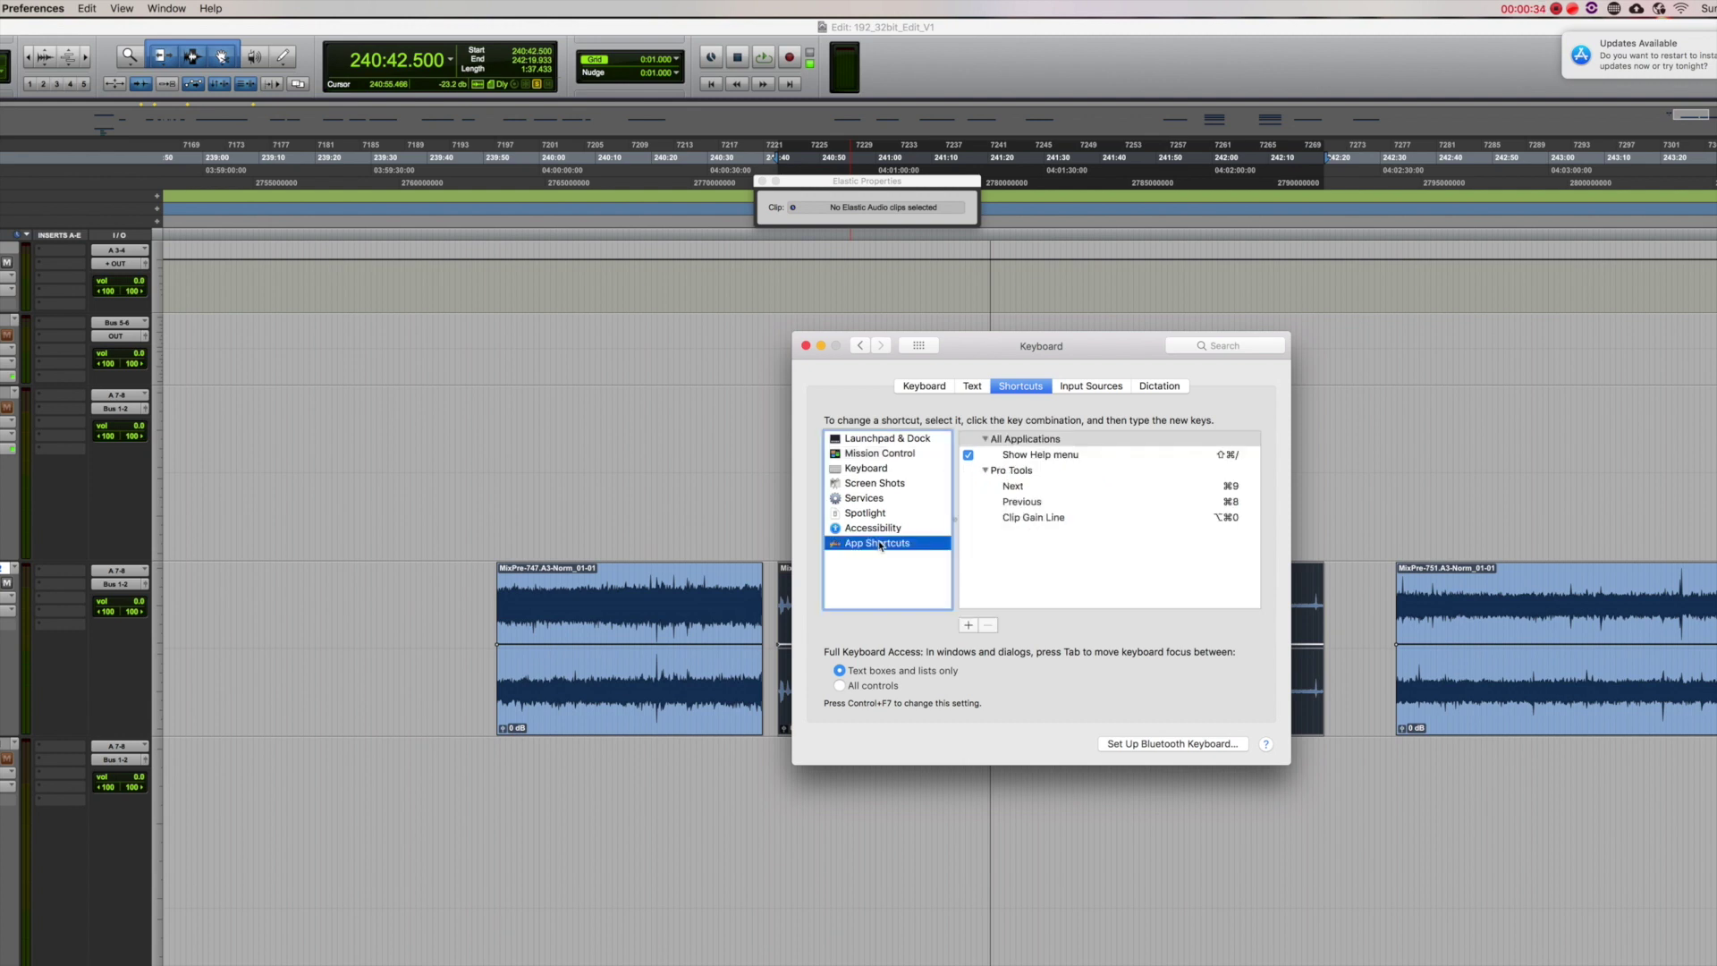
{"action": "left_click", "coordinate": [1014, 472]}
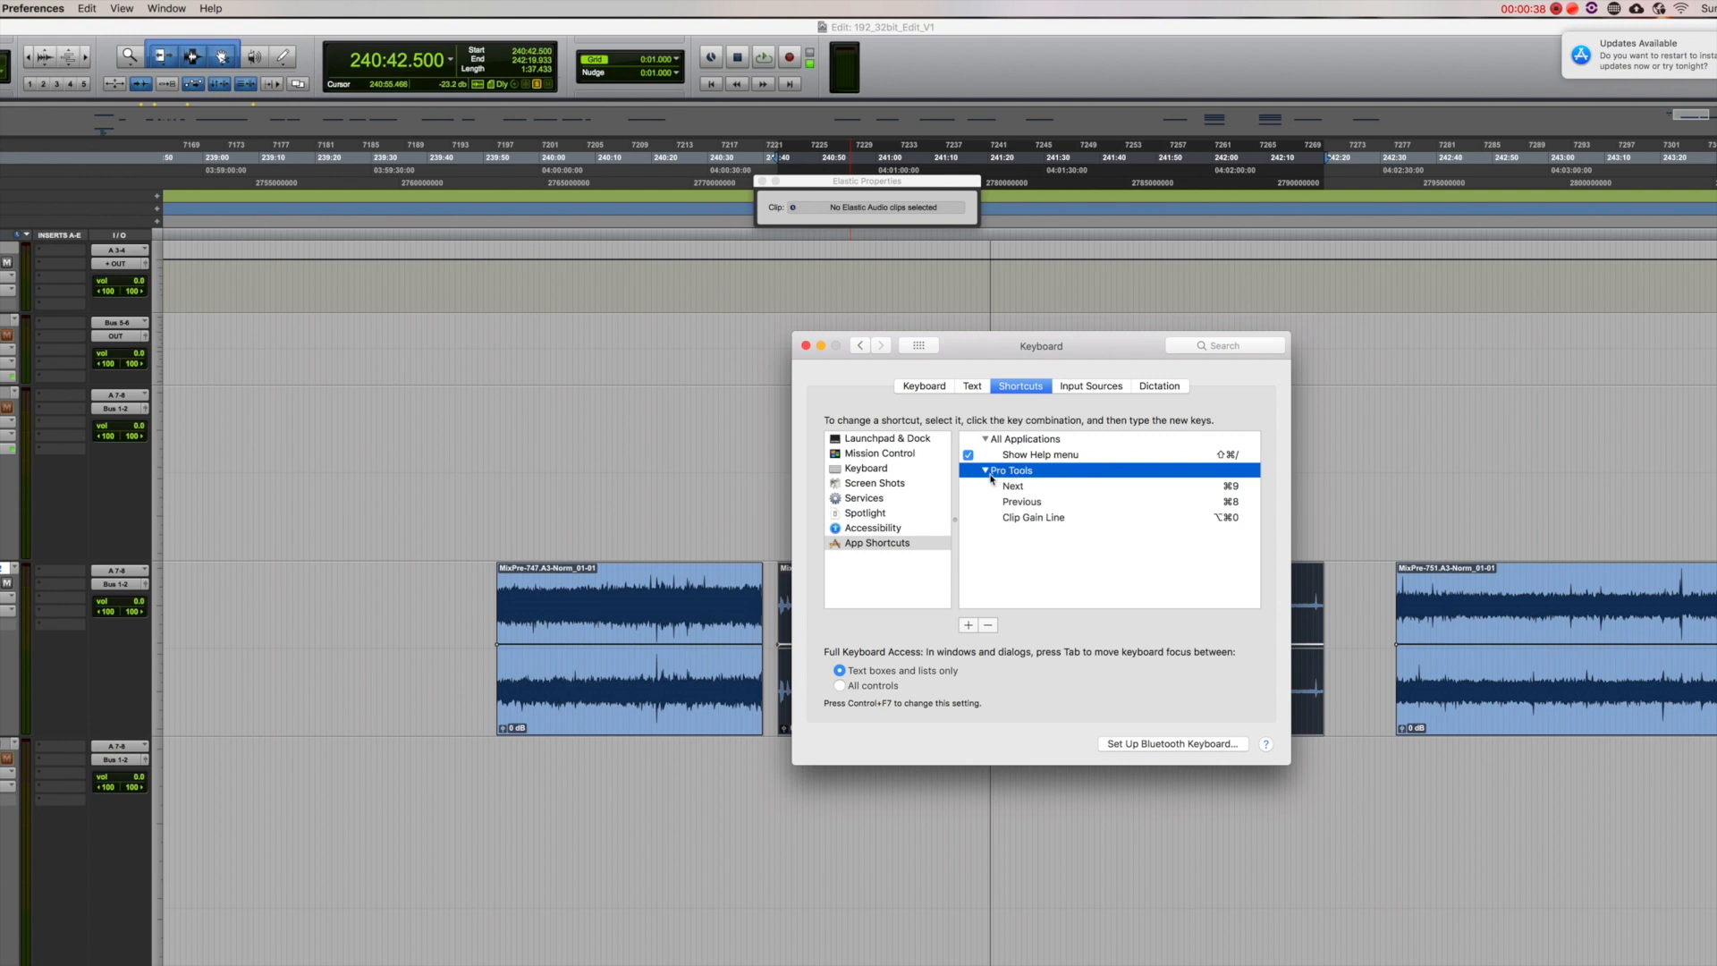
Review the existing Next, Previous and Clip Gain Line entries, then begin a new app shortcut
{"action": "left_click", "coordinate": [1021, 489]}
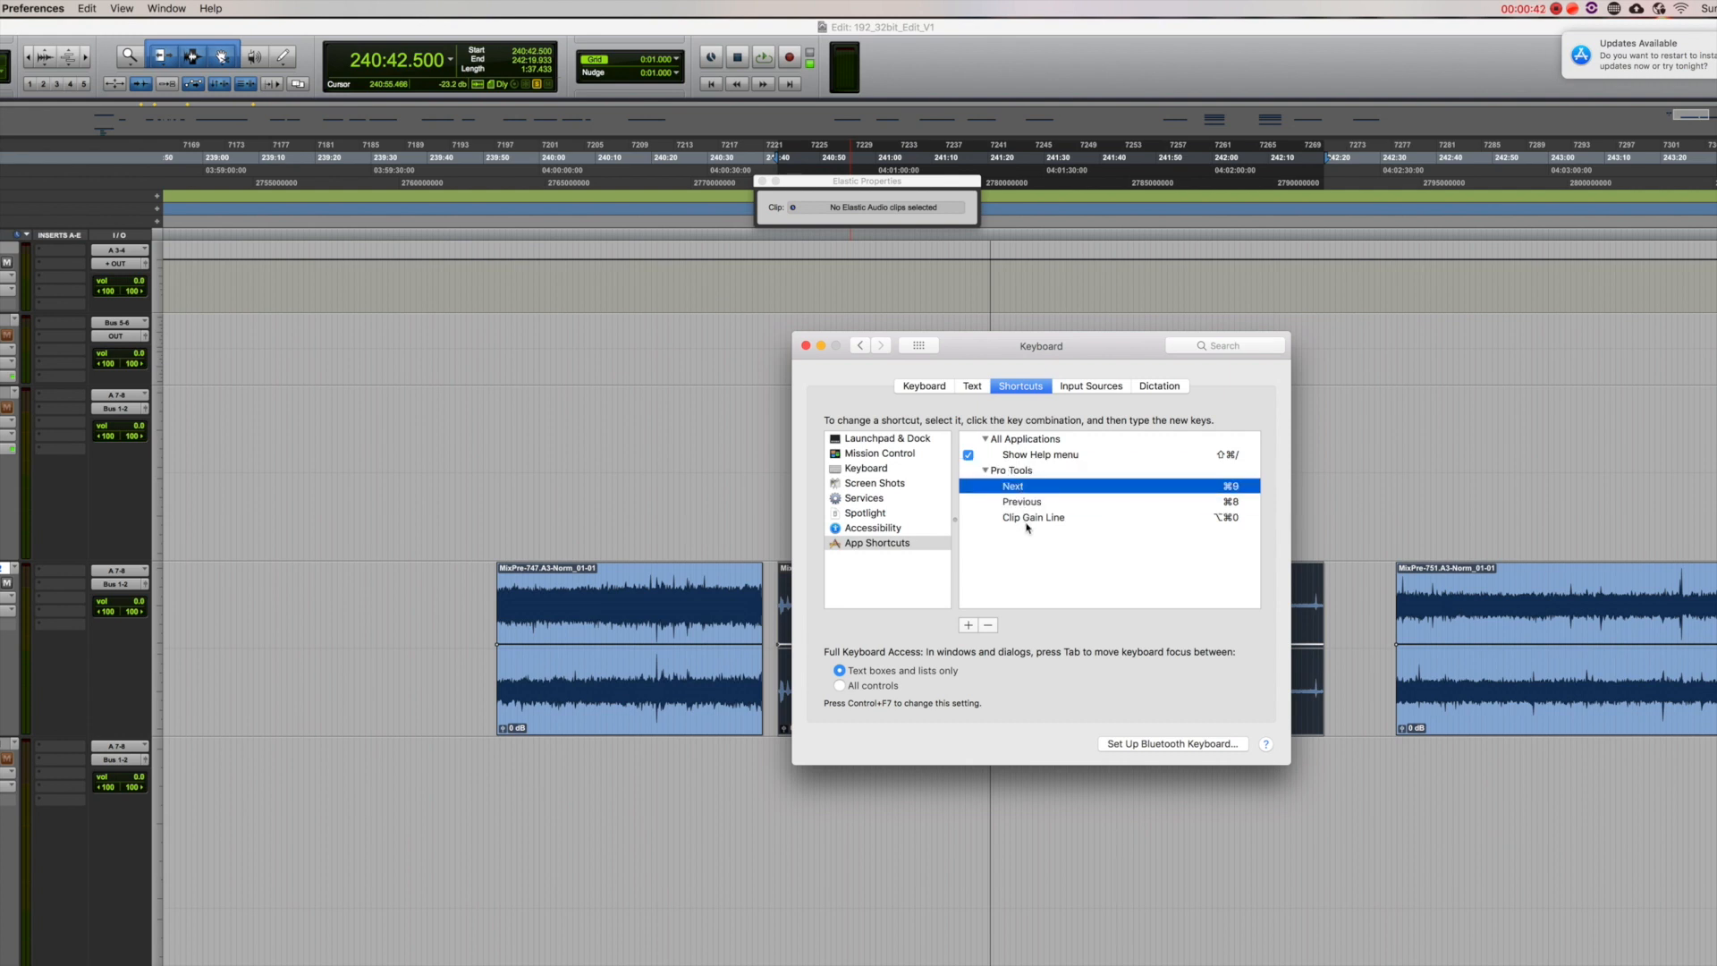
{"action": "left_click", "coordinate": [1029, 518]}
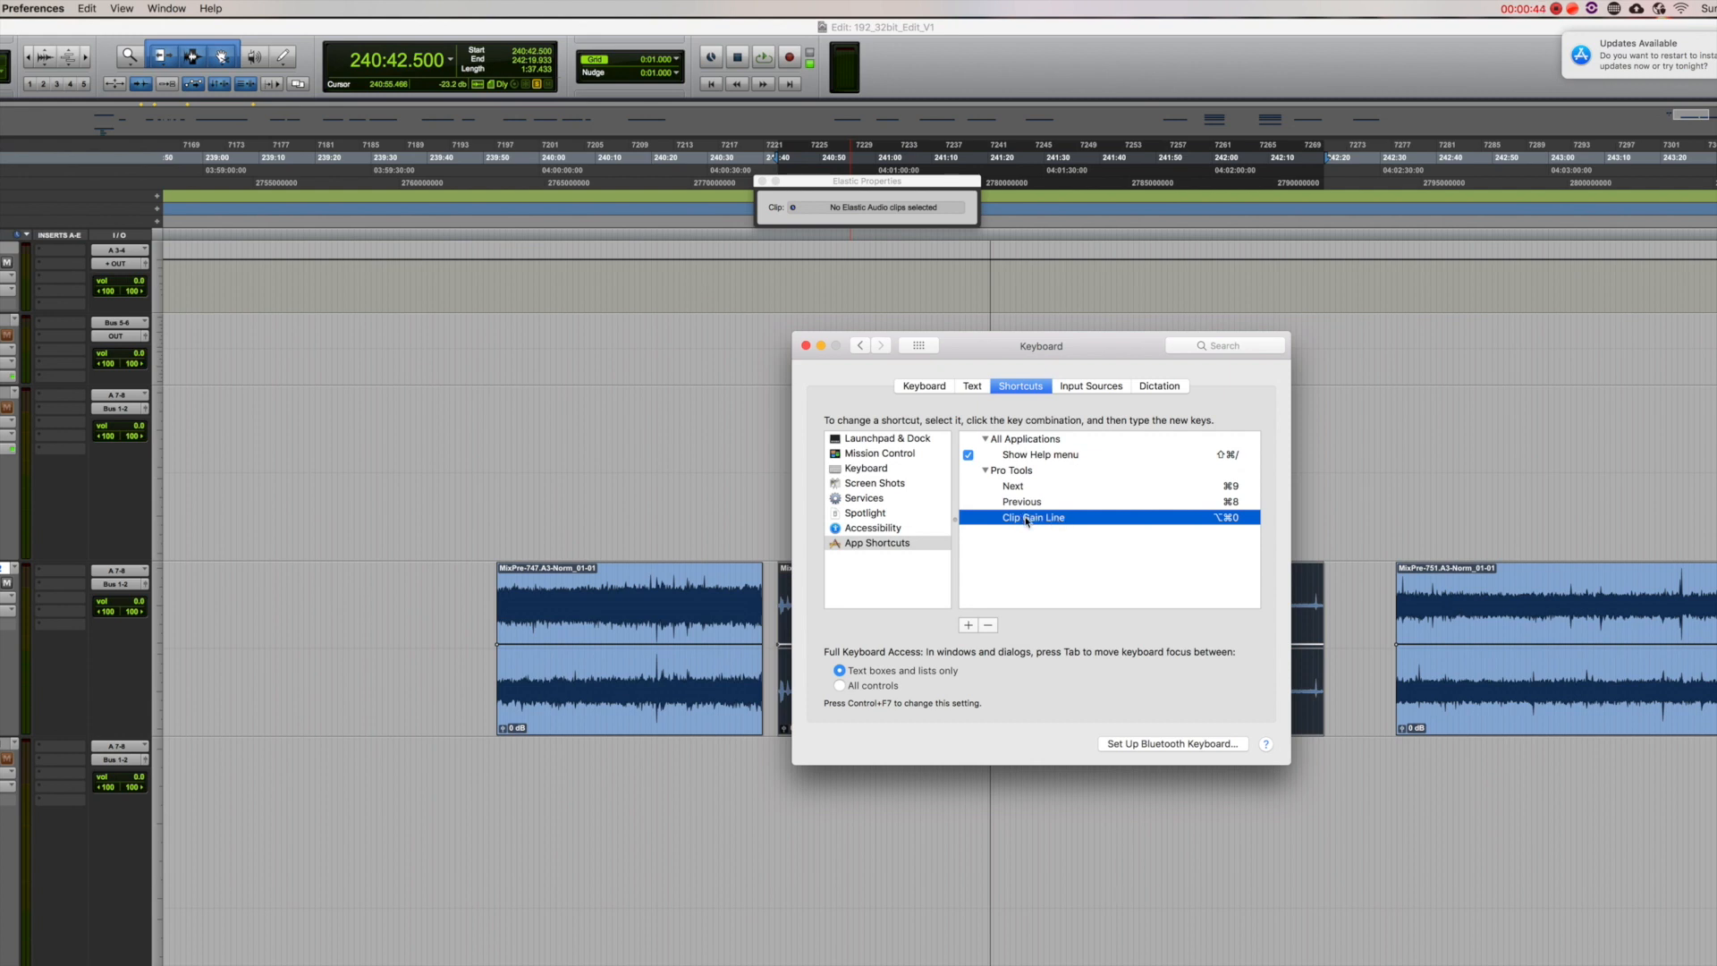
{"action": "left_click", "coordinate": [1028, 502]}
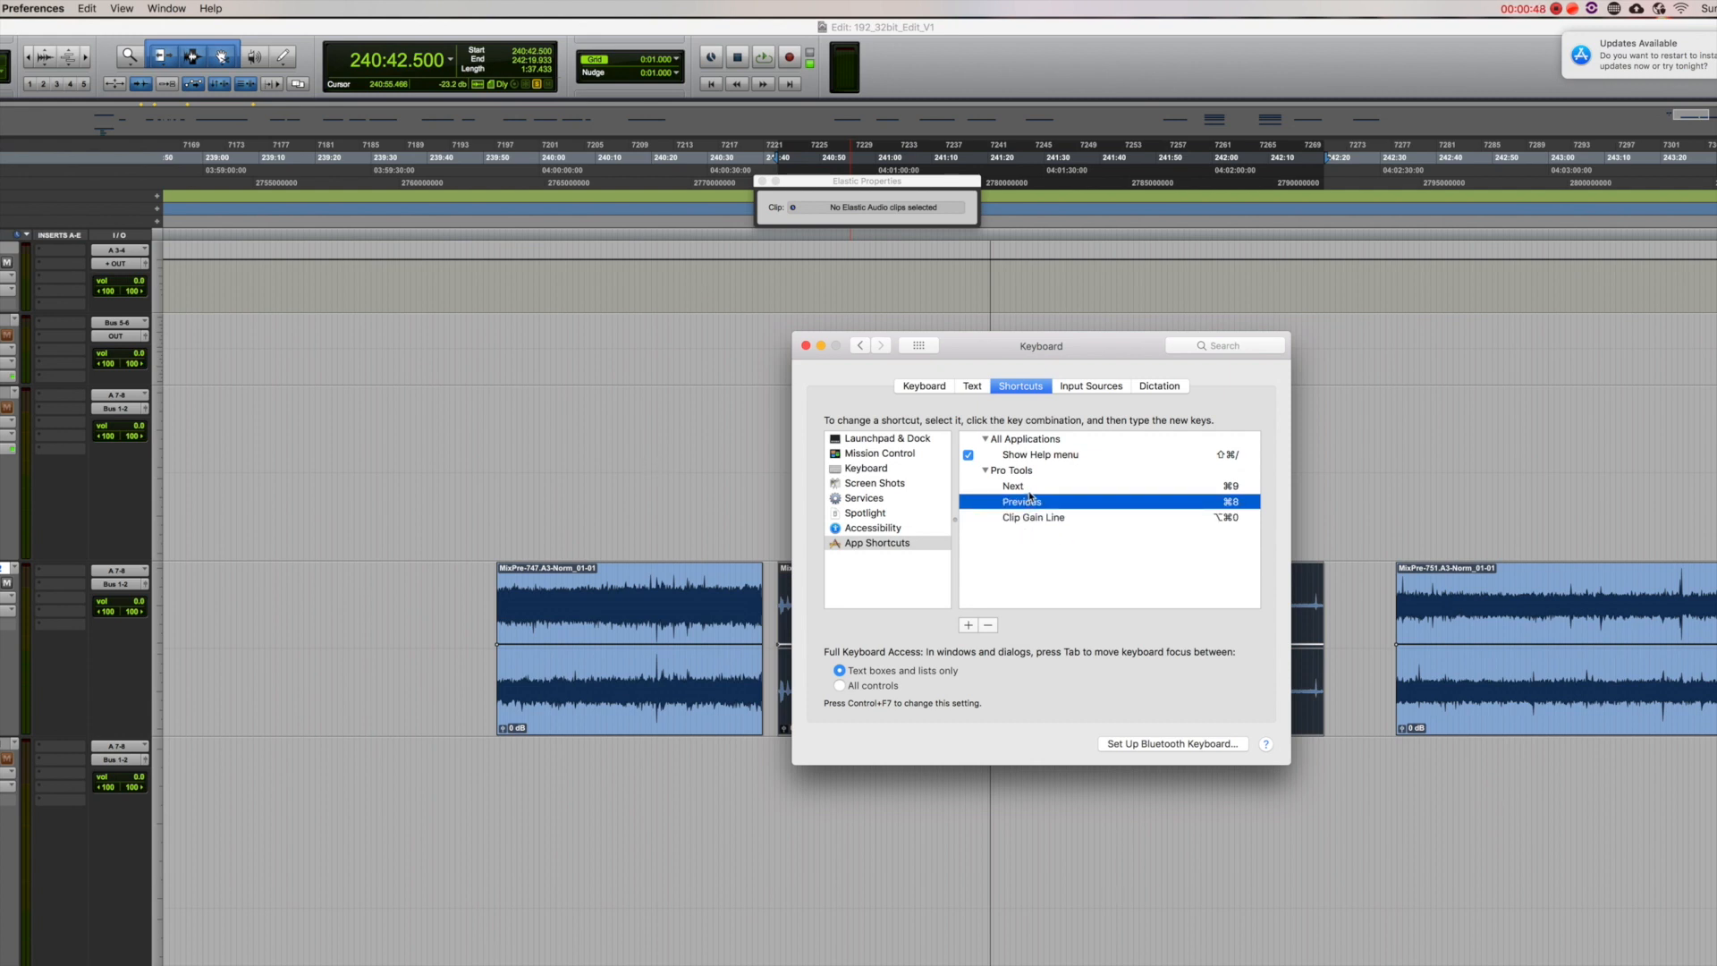
{"action": "left_click", "coordinate": [1031, 489]}
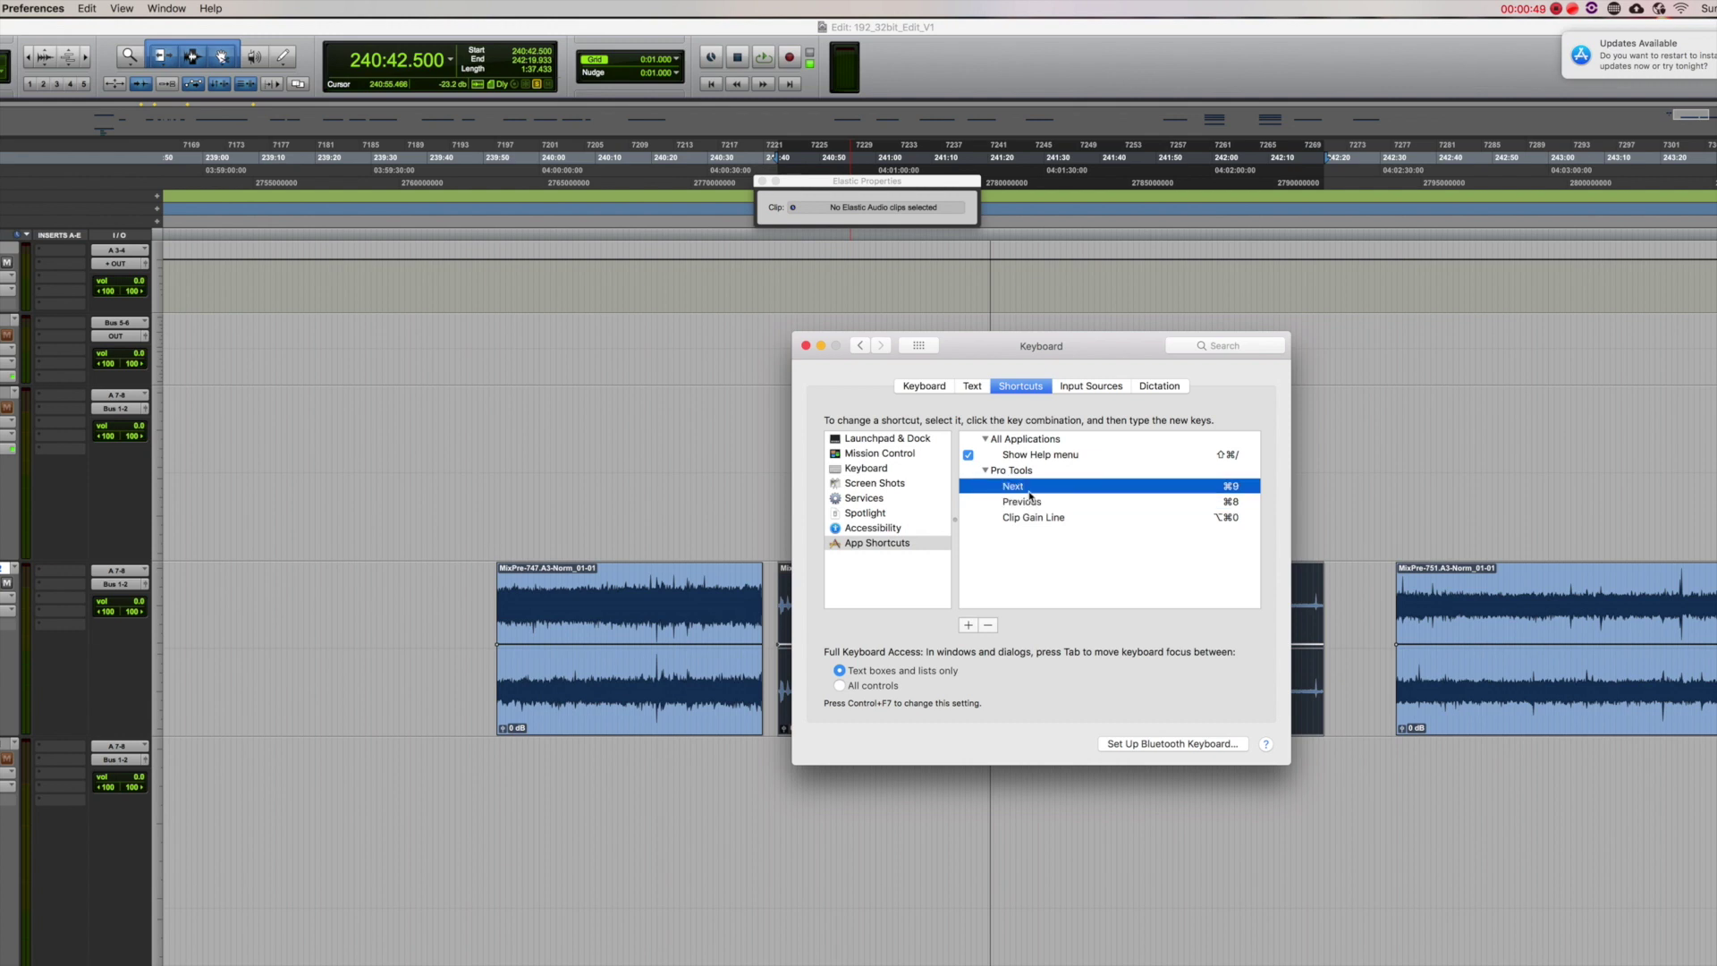
{"action": "left_click", "coordinate": [970, 625]}
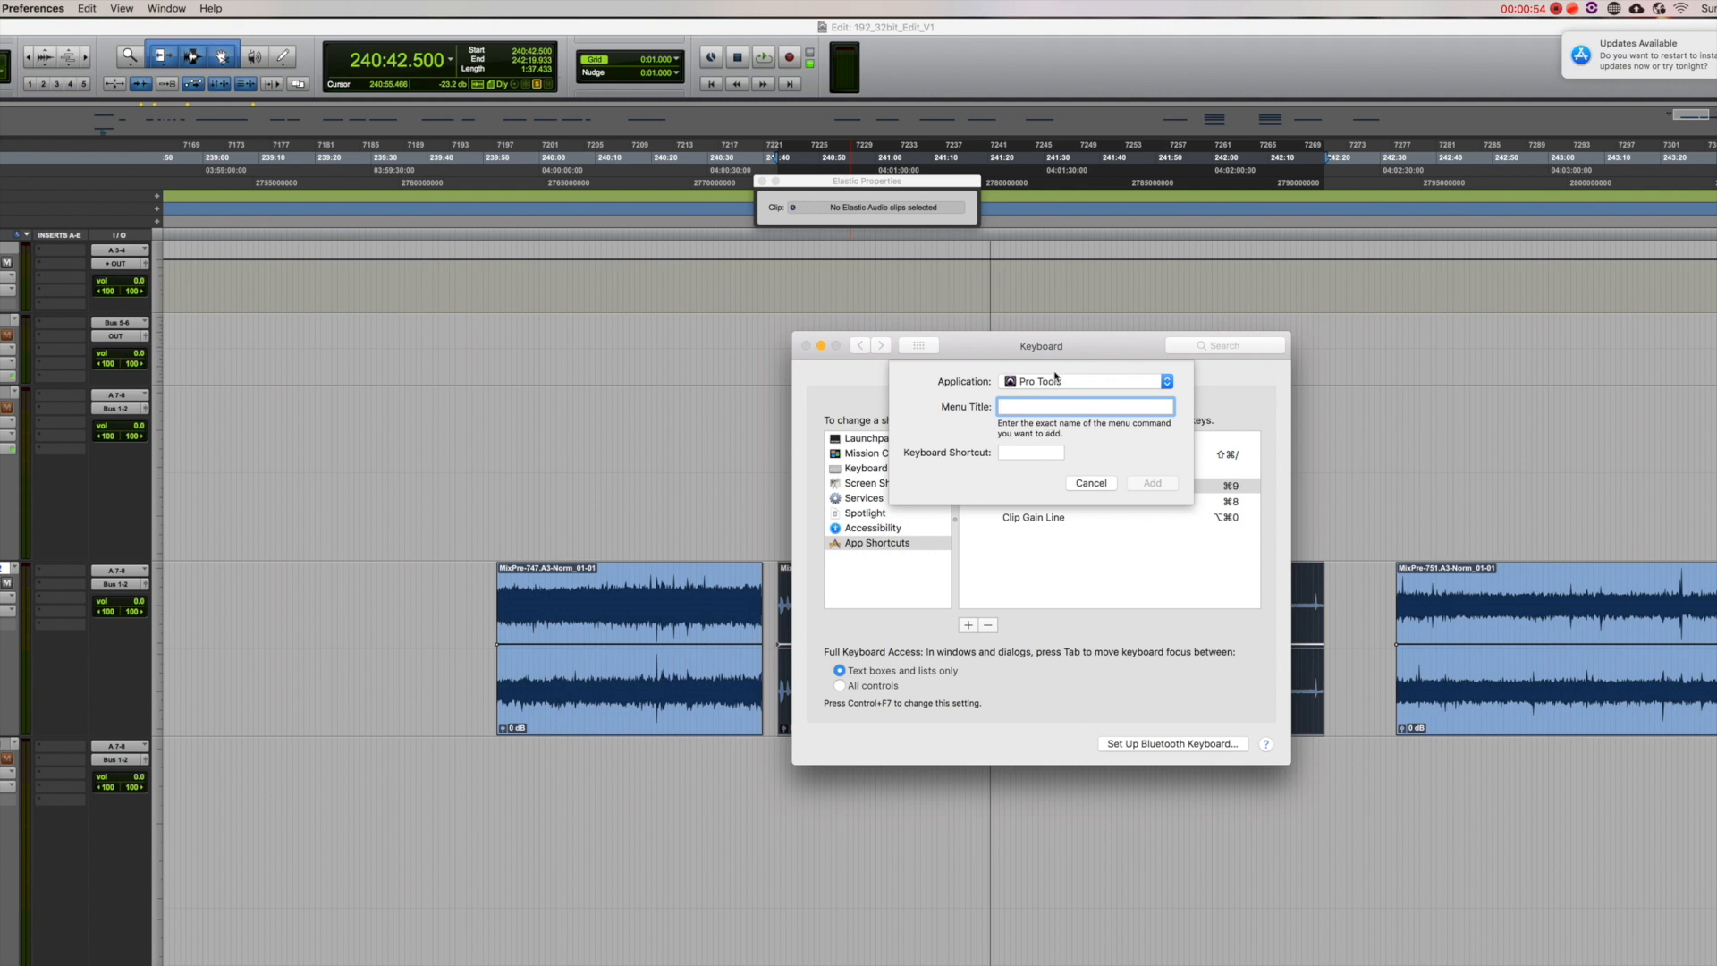
{"action": "left_click", "coordinate": [359, 29]}
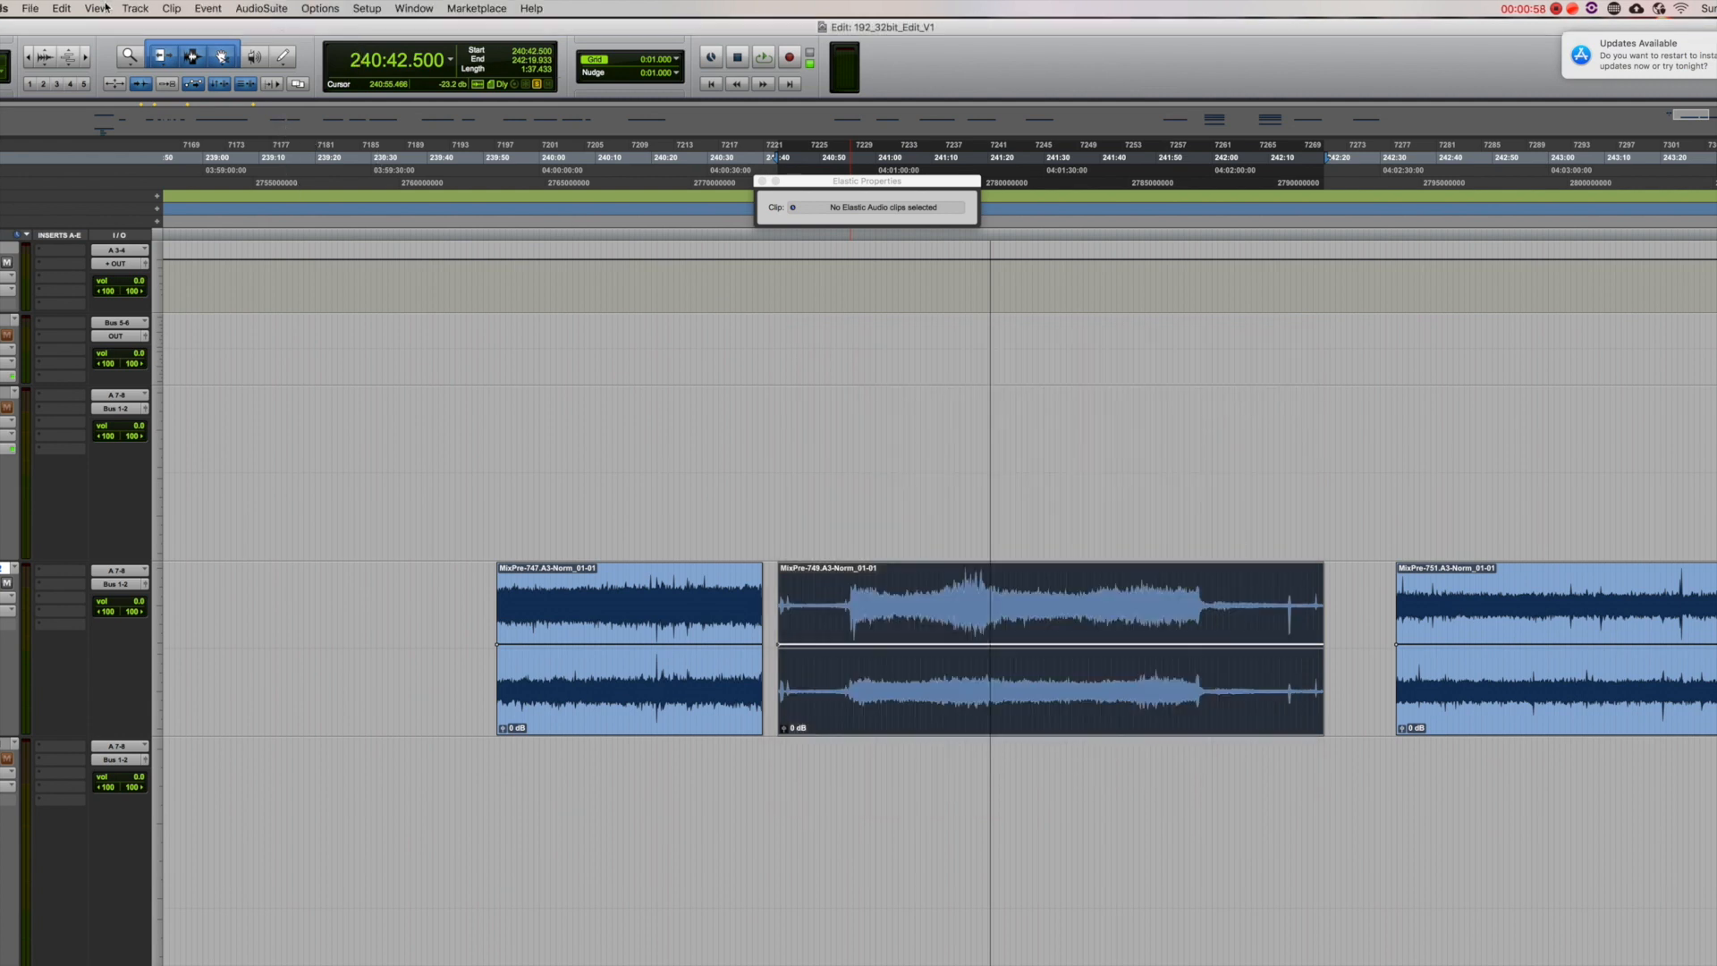
{"action": "left_click", "coordinate": [62, 8]}
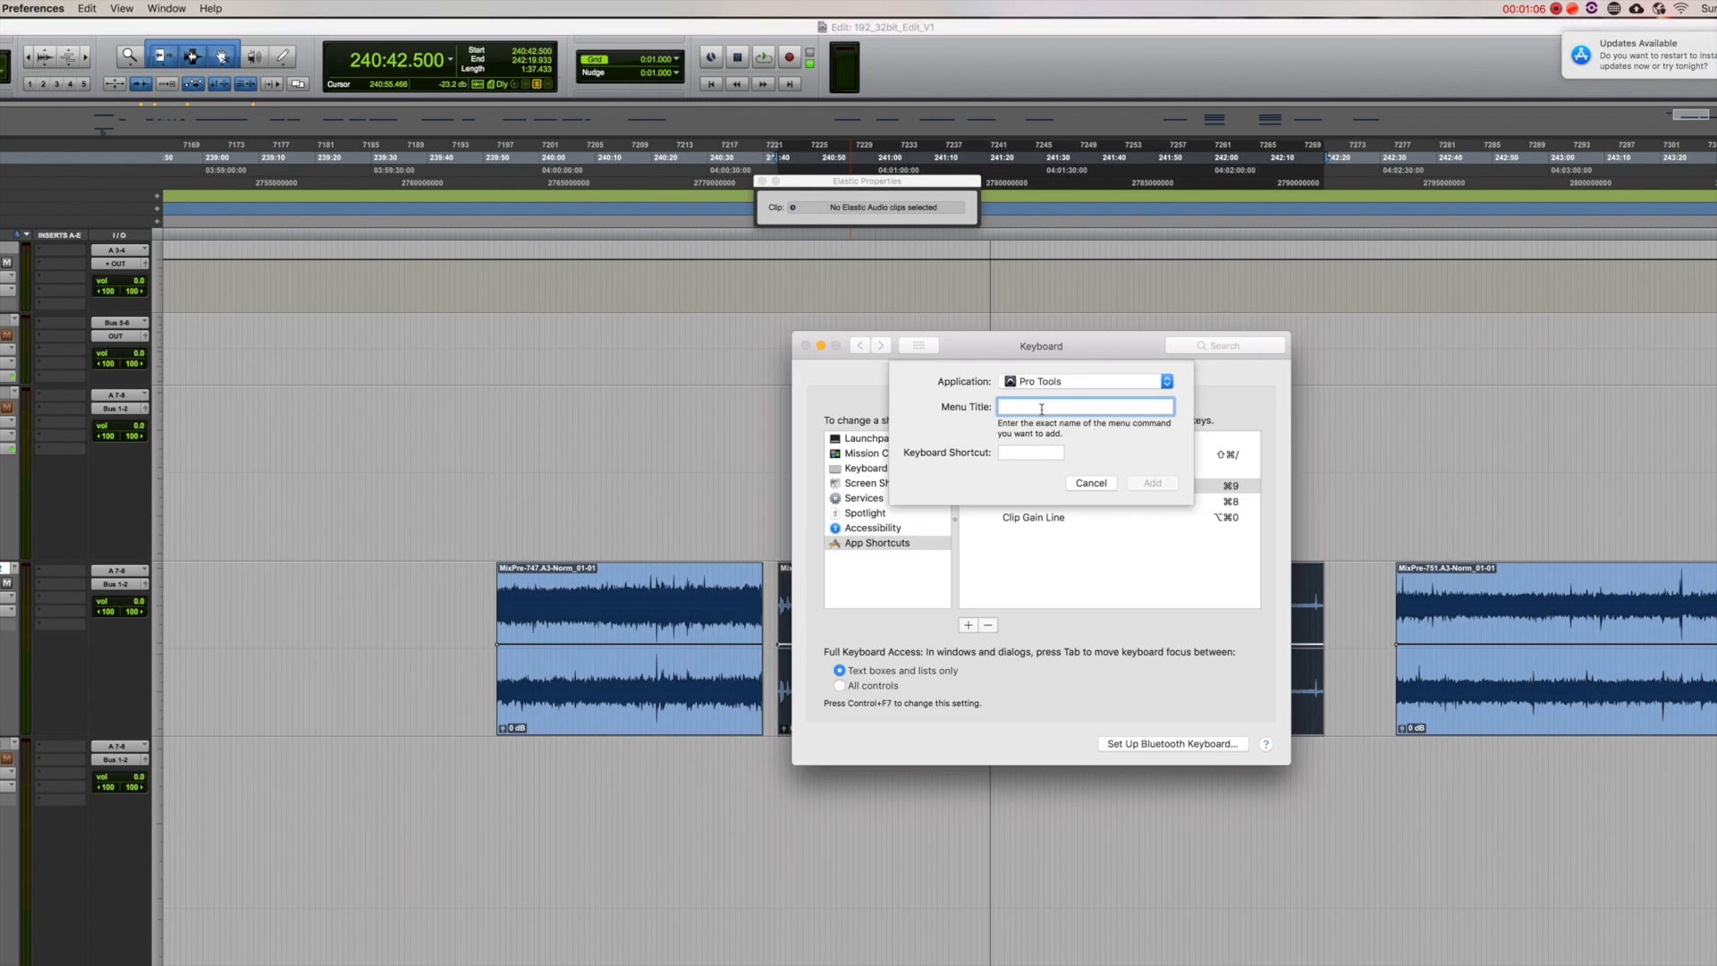
{"action": "type", "text": "Next"}
{"action": "key", "text": "Tab"}
{"action": "key", "text": "super+9"}
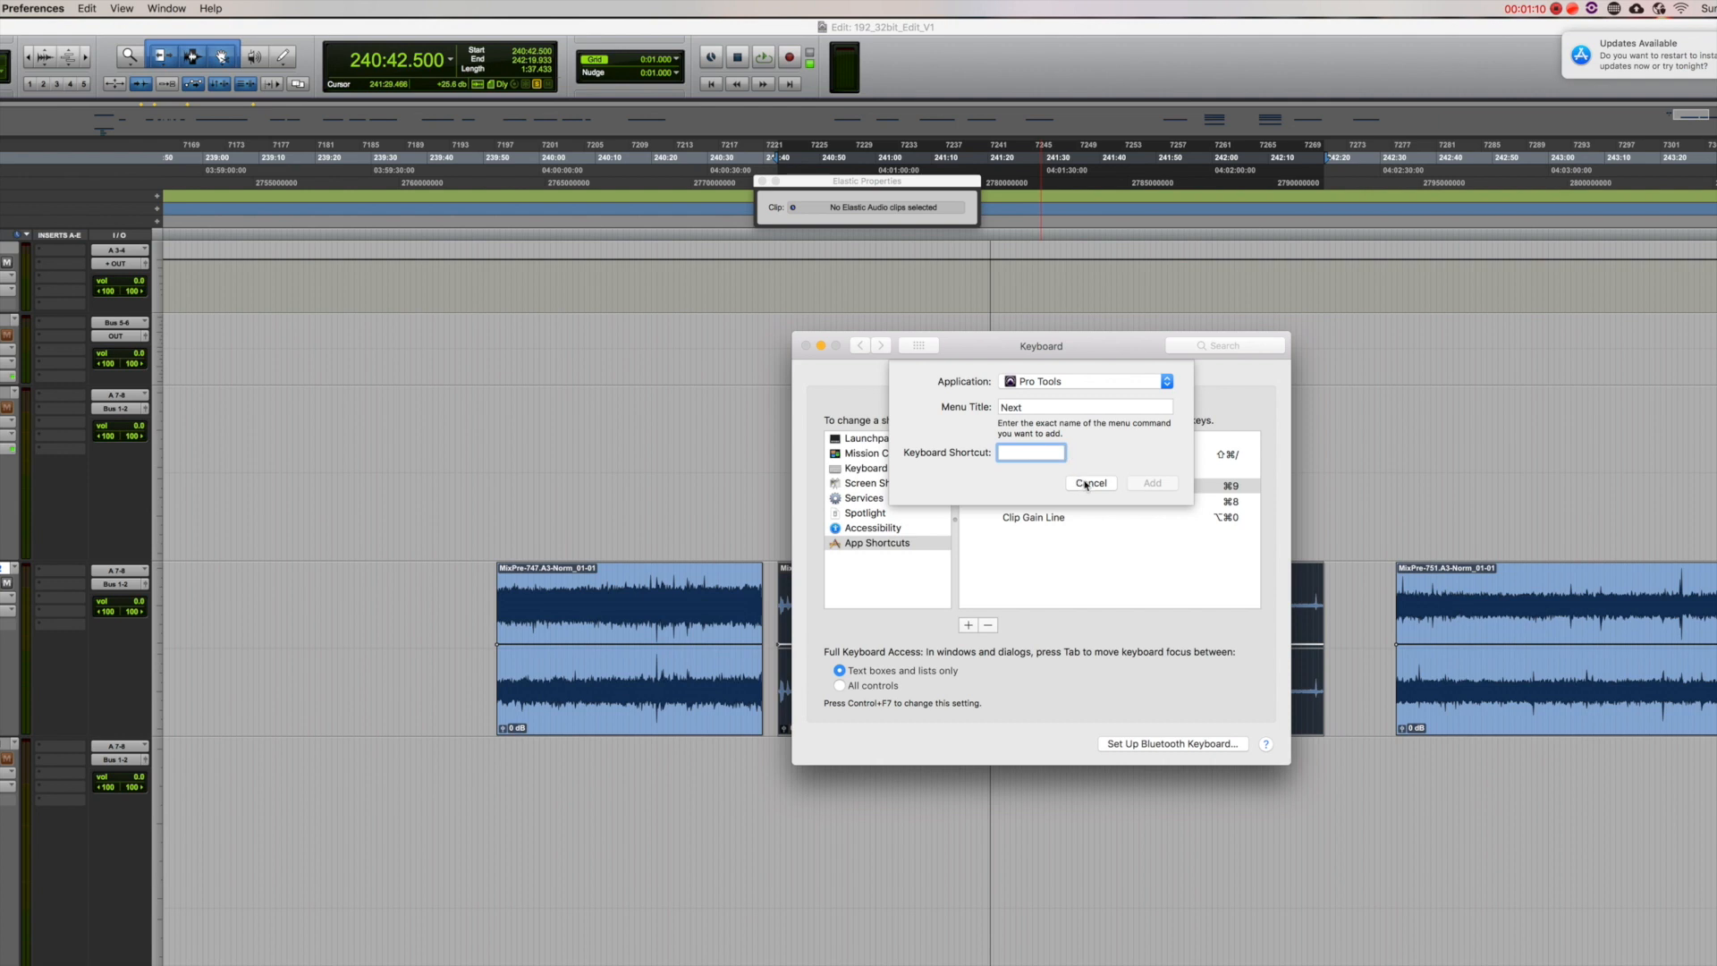
{"action": "left_click", "coordinate": [1086, 486]}
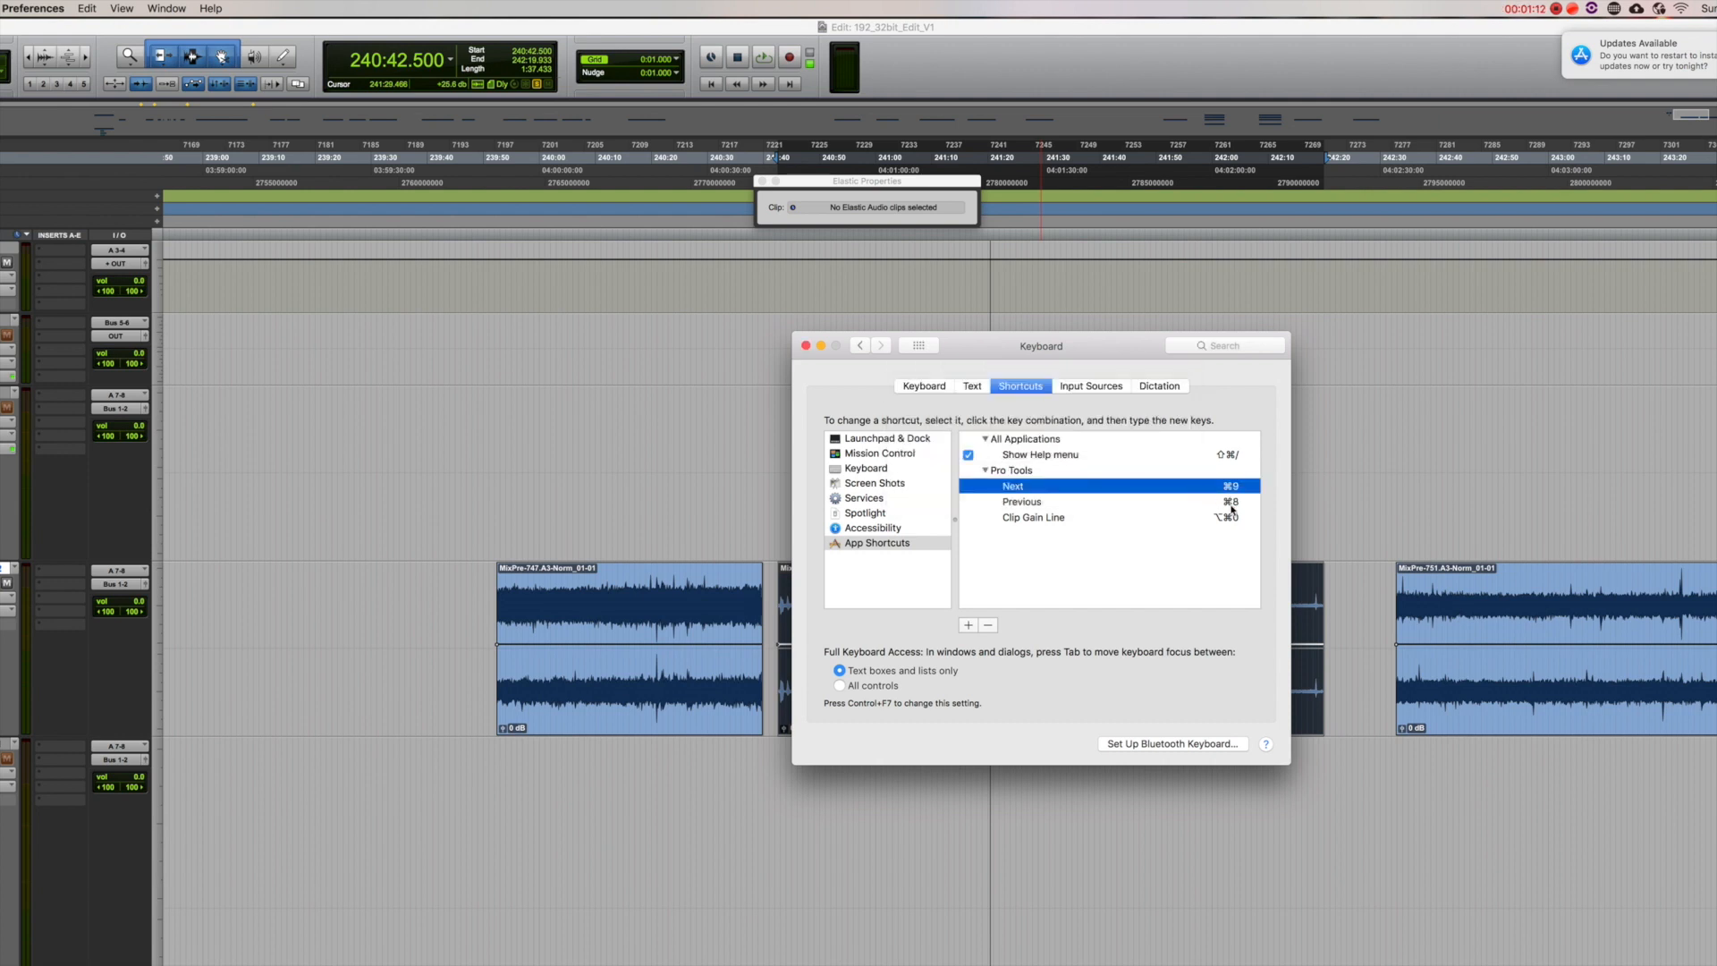
Close Keyboard preferences and zoom the timeline out and back in to view the clips
{"action": "left_click", "coordinate": [807, 346]}
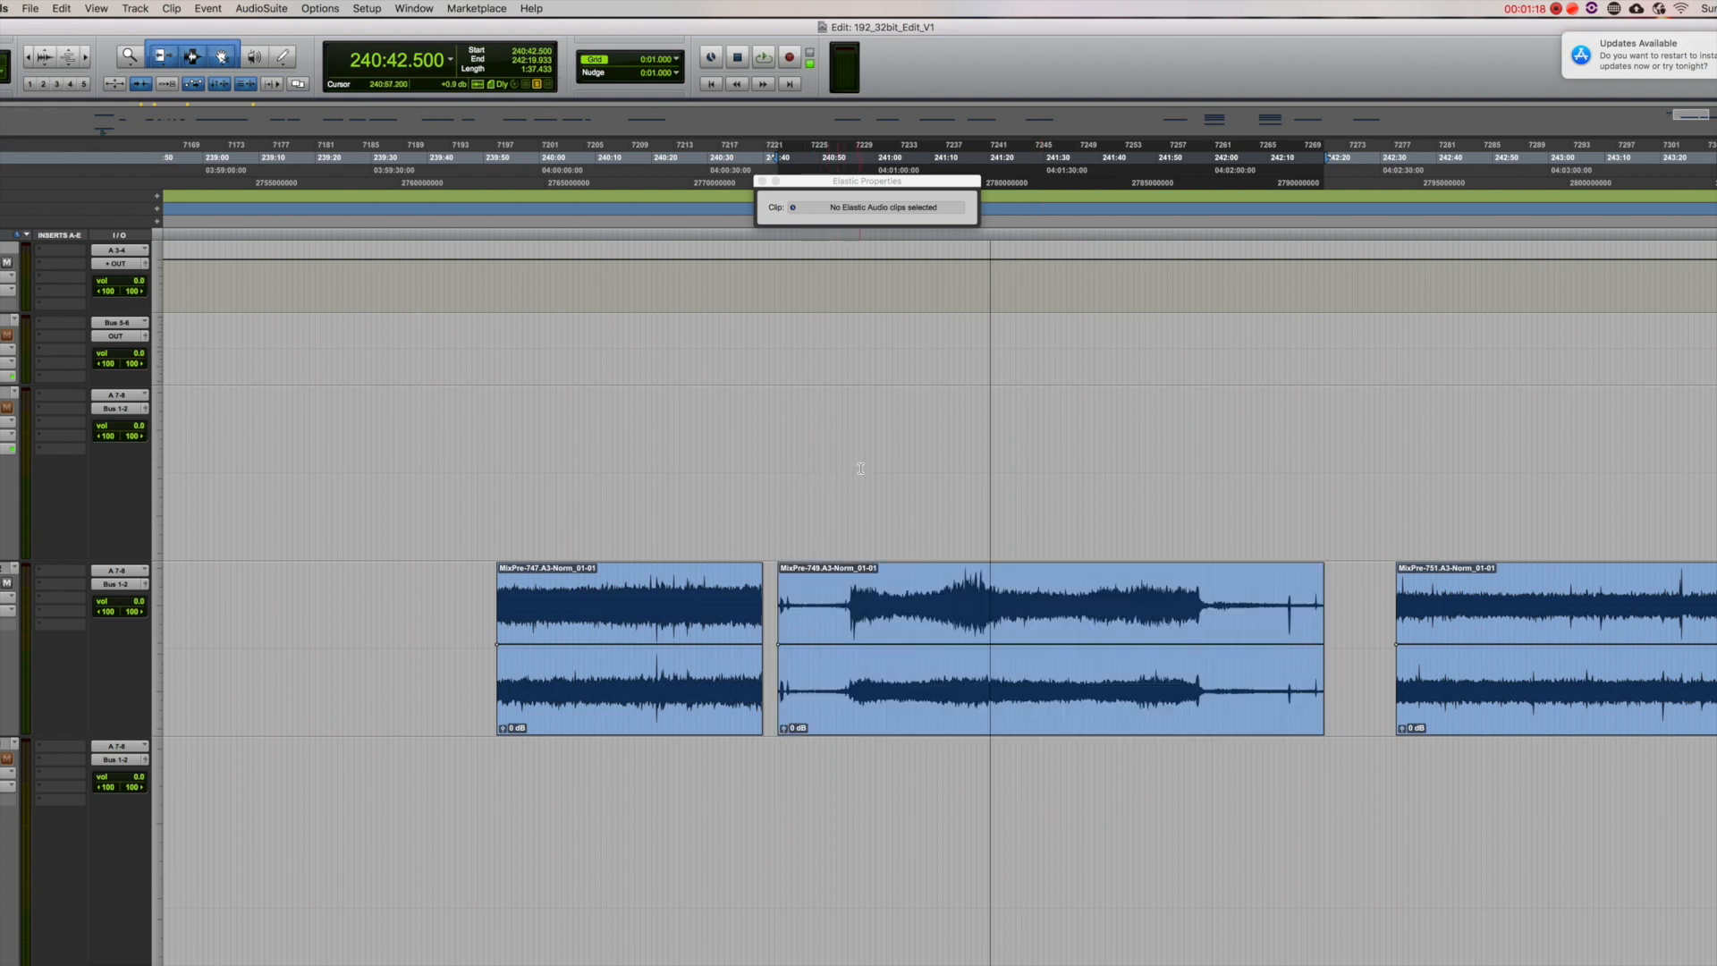
{"action": "key", "text": "r"}
{"action": "key", "text": "r"}
{"action": "key", "text": "t"}
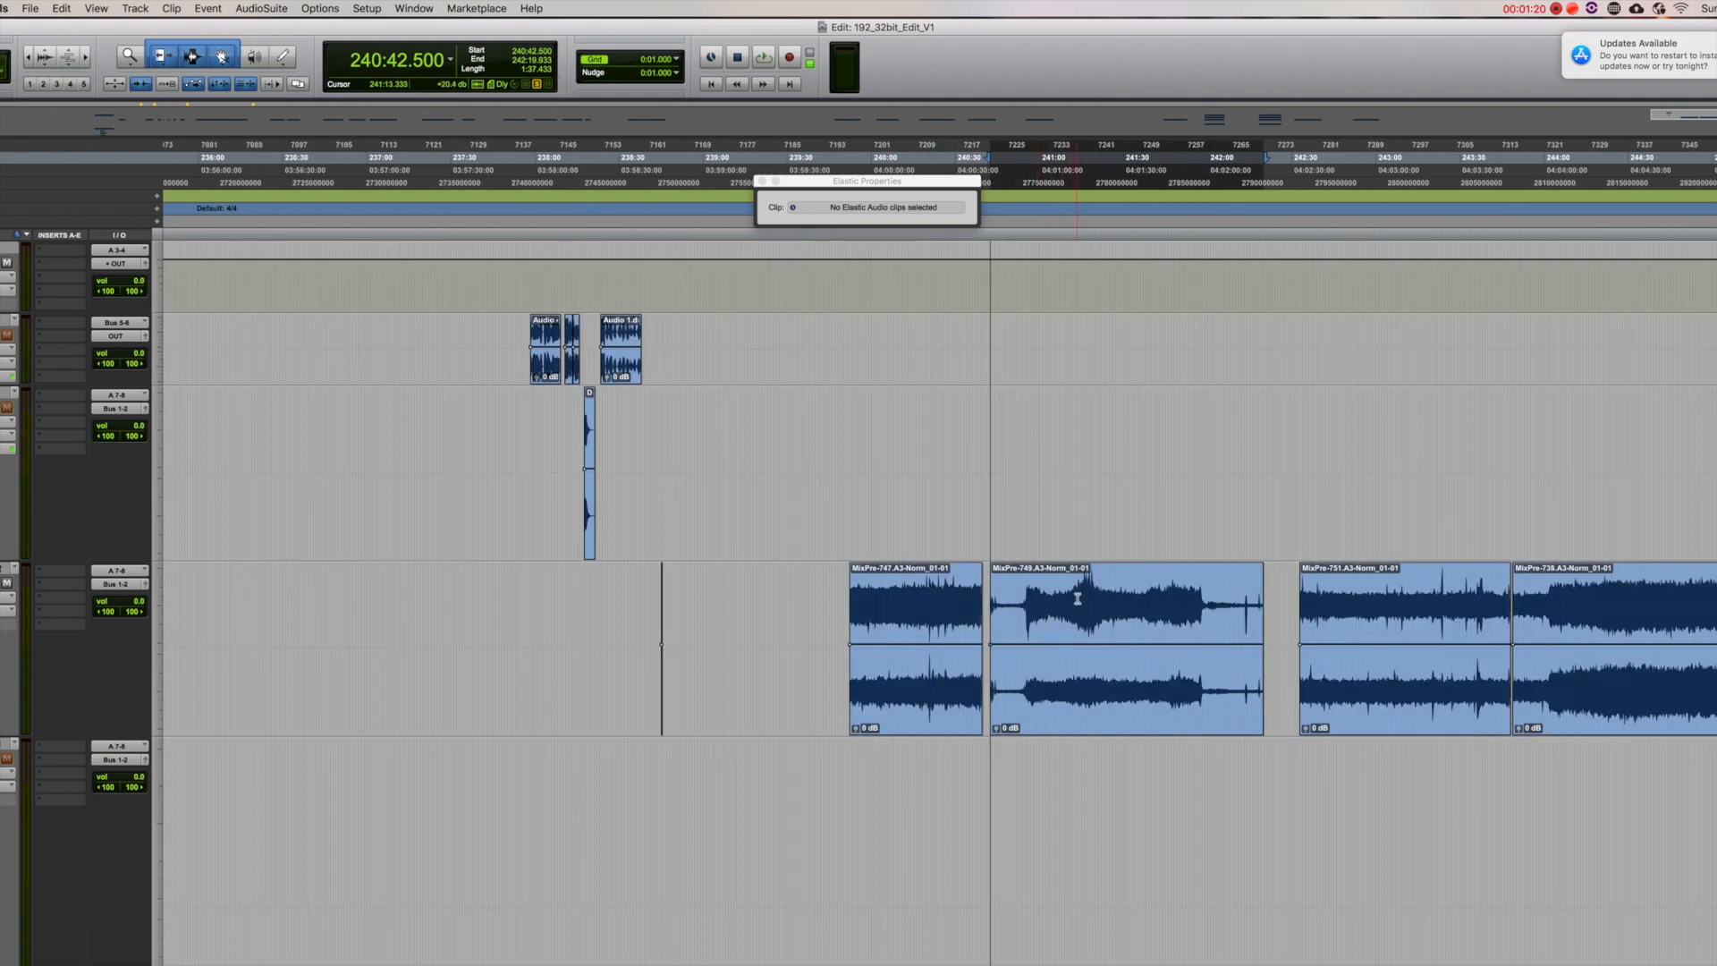
Audition the clips from two playback start points further along the track
{"action": "left_click", "coordinate": [1076, 600]}
{"action": "key", "text": "space"}
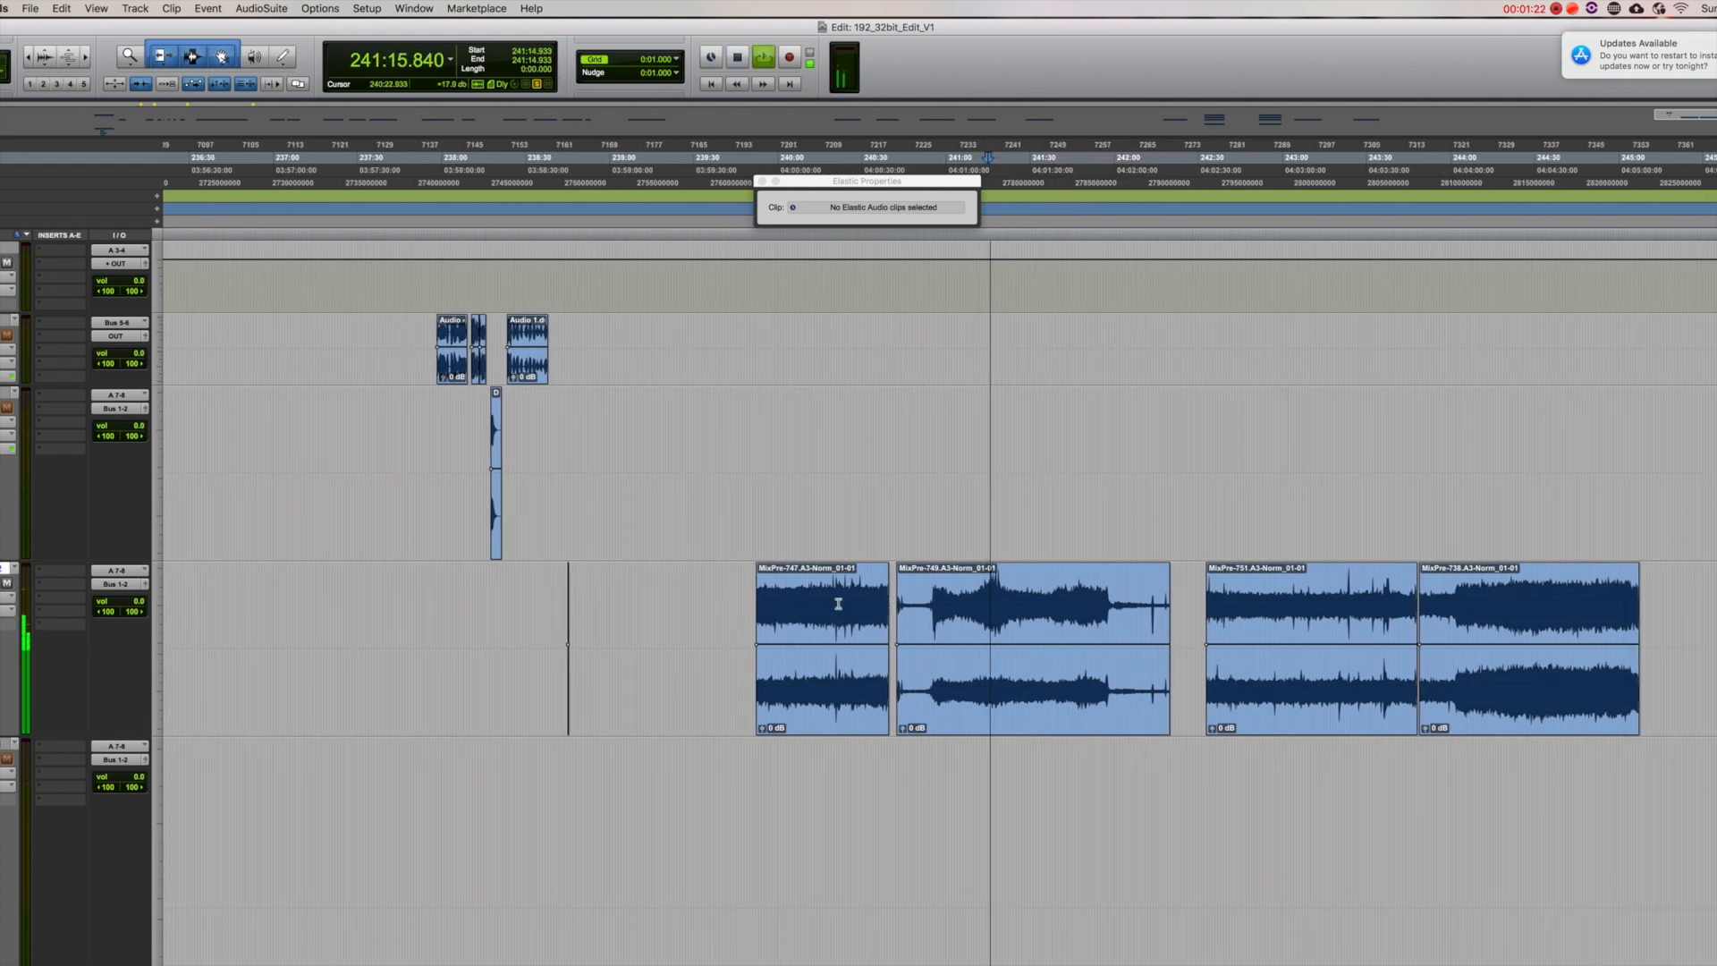
{"action": "key", "text": "space"}
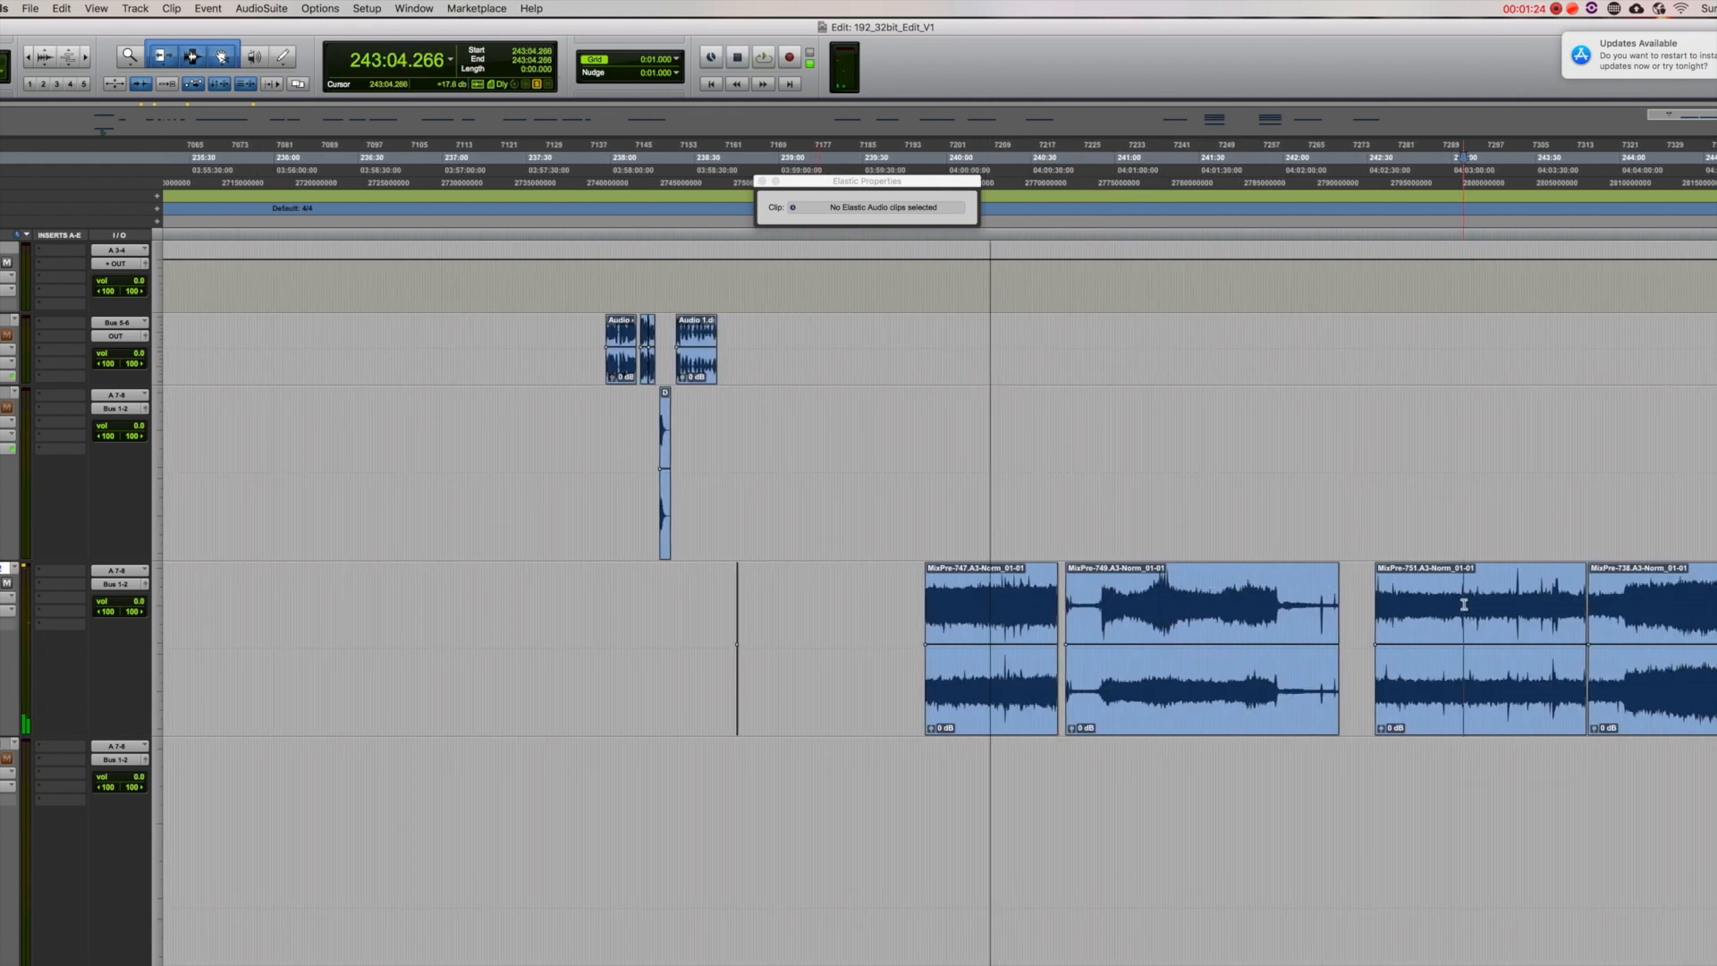
{"action": "left_click", "coordinate": [1463, 604]}
{"action": "key", "text": "space"}
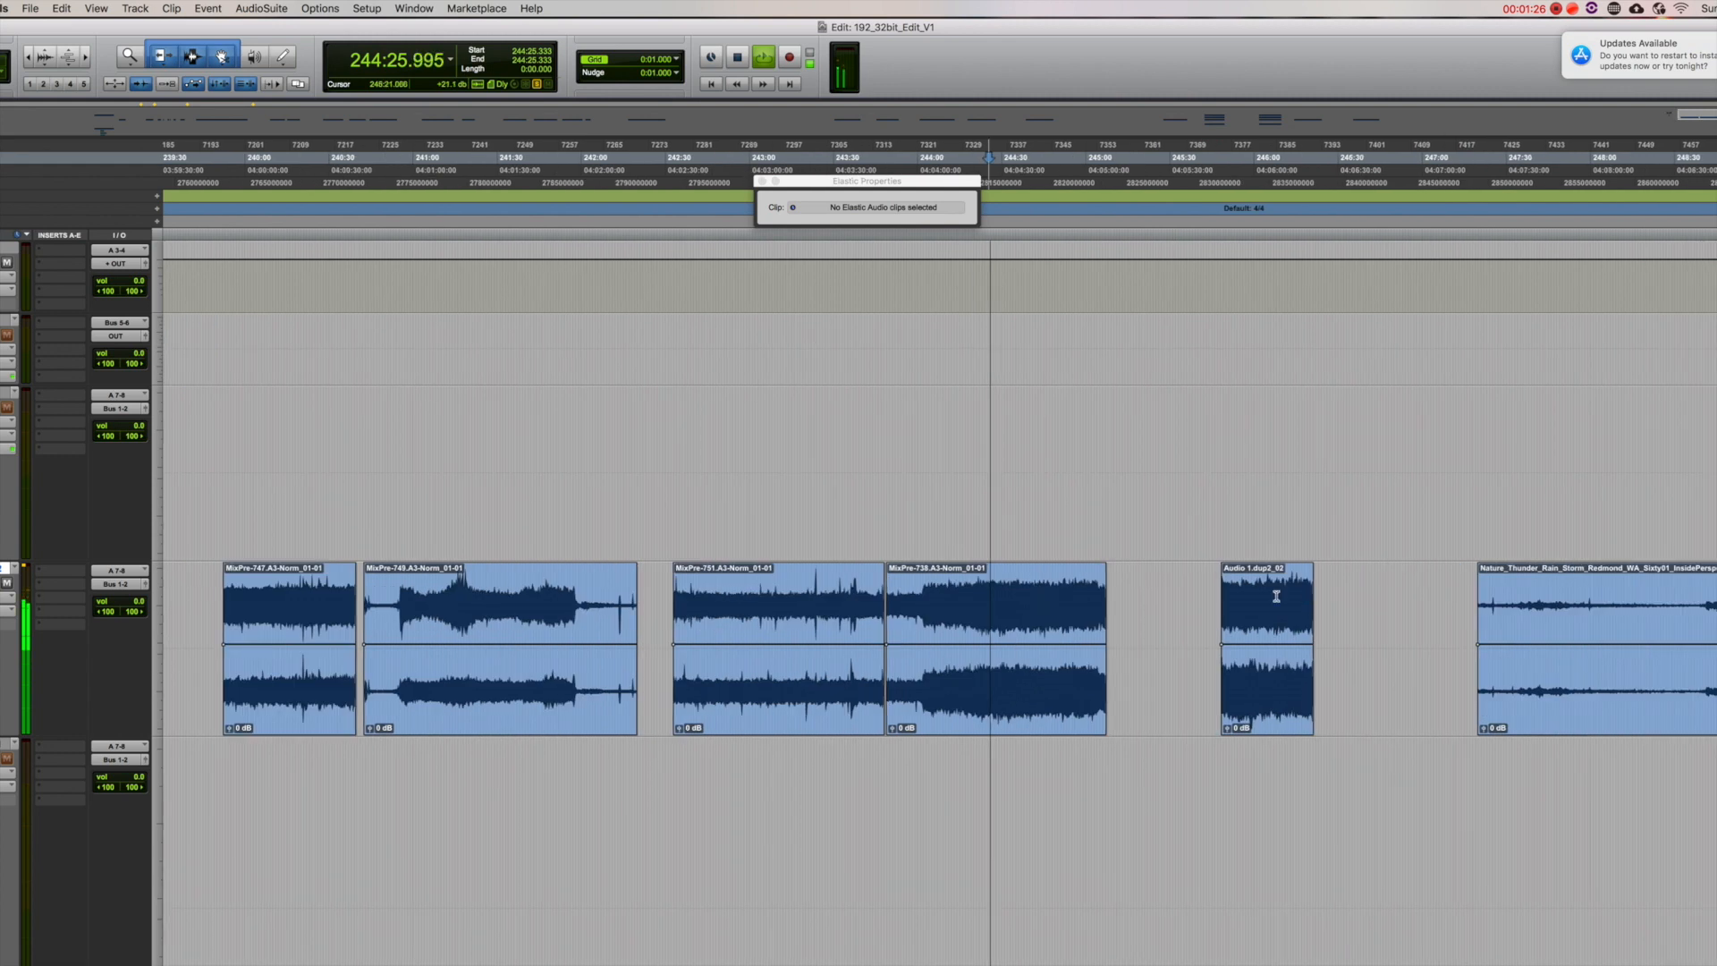
{"action": "key", "text": "space"}
{"action": "scroll", "coordinate": [997, 696], "scroll_direction": "down", "scroll_amount": 3}
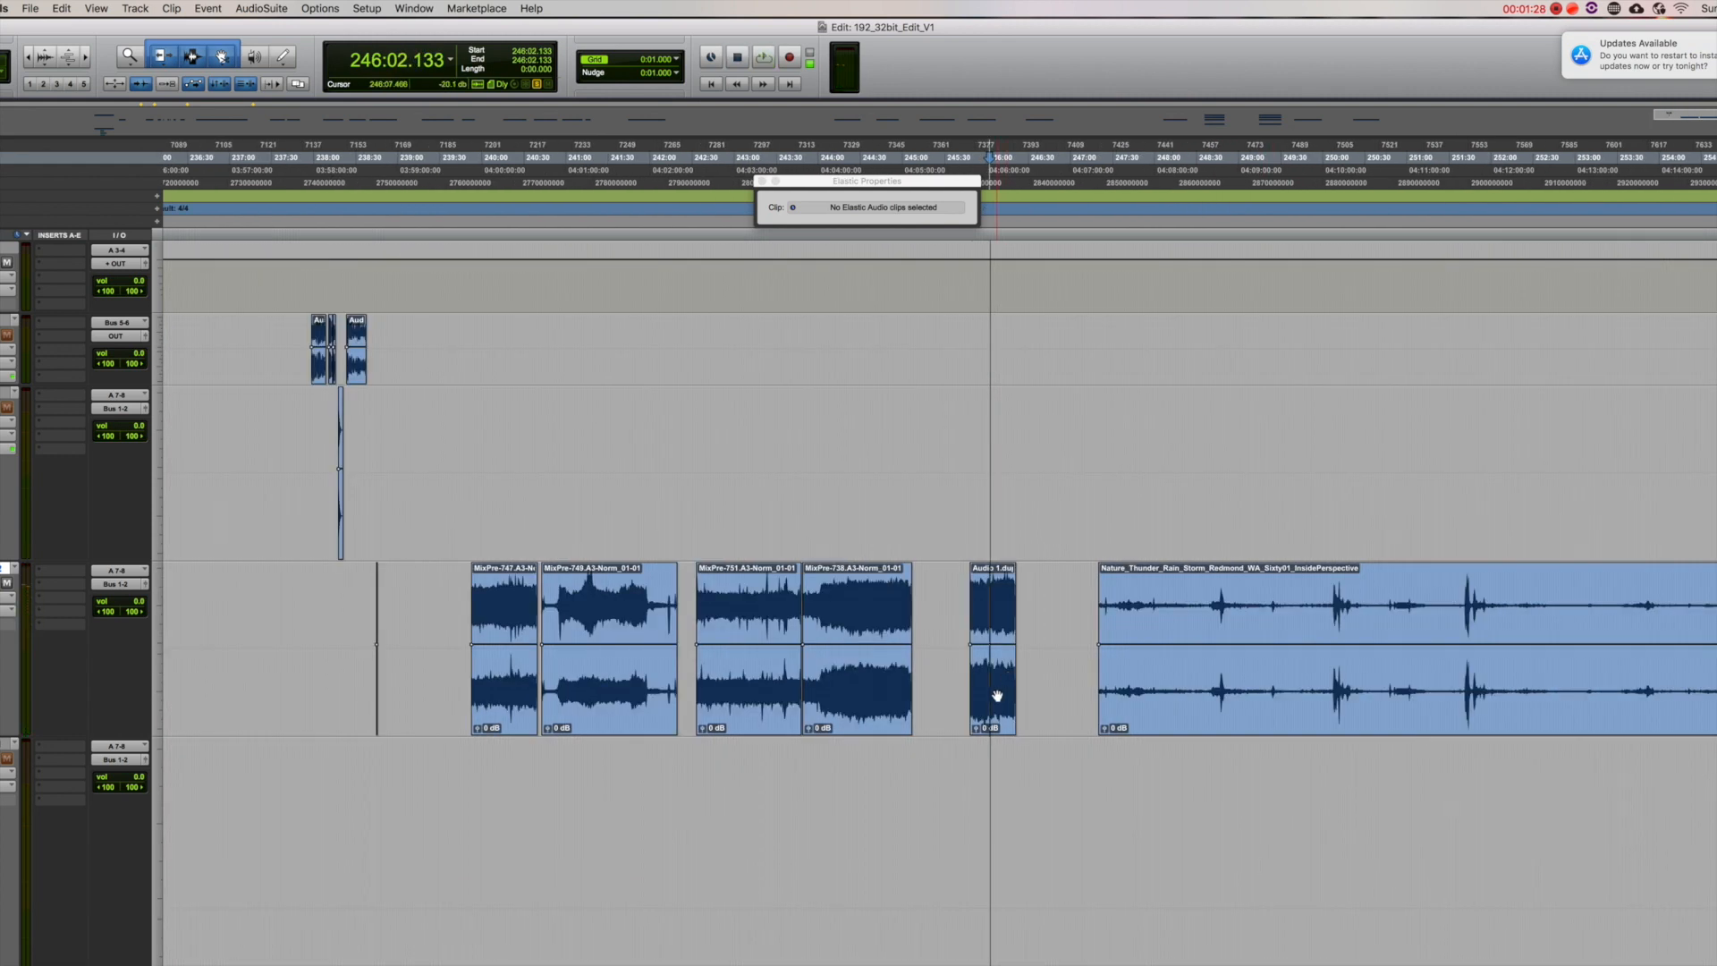
Move Audio 1.dup and MixPre-738 to the lower track, shift MixPre-751 right, and audition the result
{"action": "left_click_drag", "start_coordinate": [996, 695], "coordinate": [510, 860]}
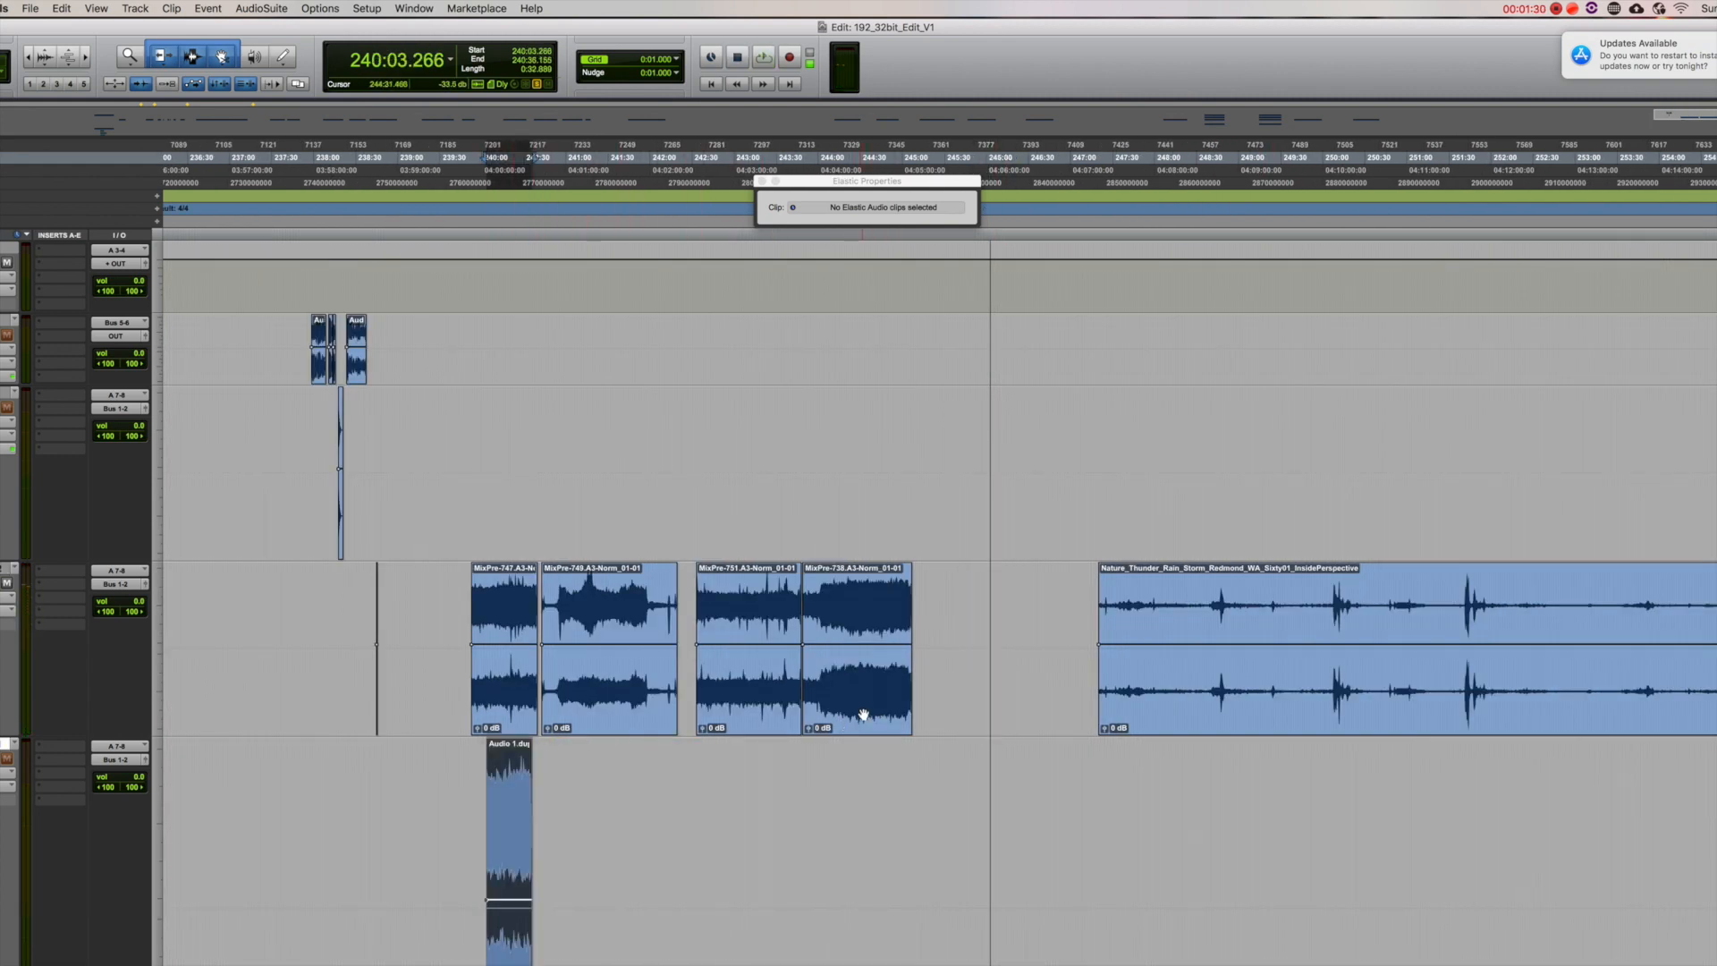
{"action": "left_click_drag", "start_coordinate": [863, 715], "coordinate": [670, 858]}
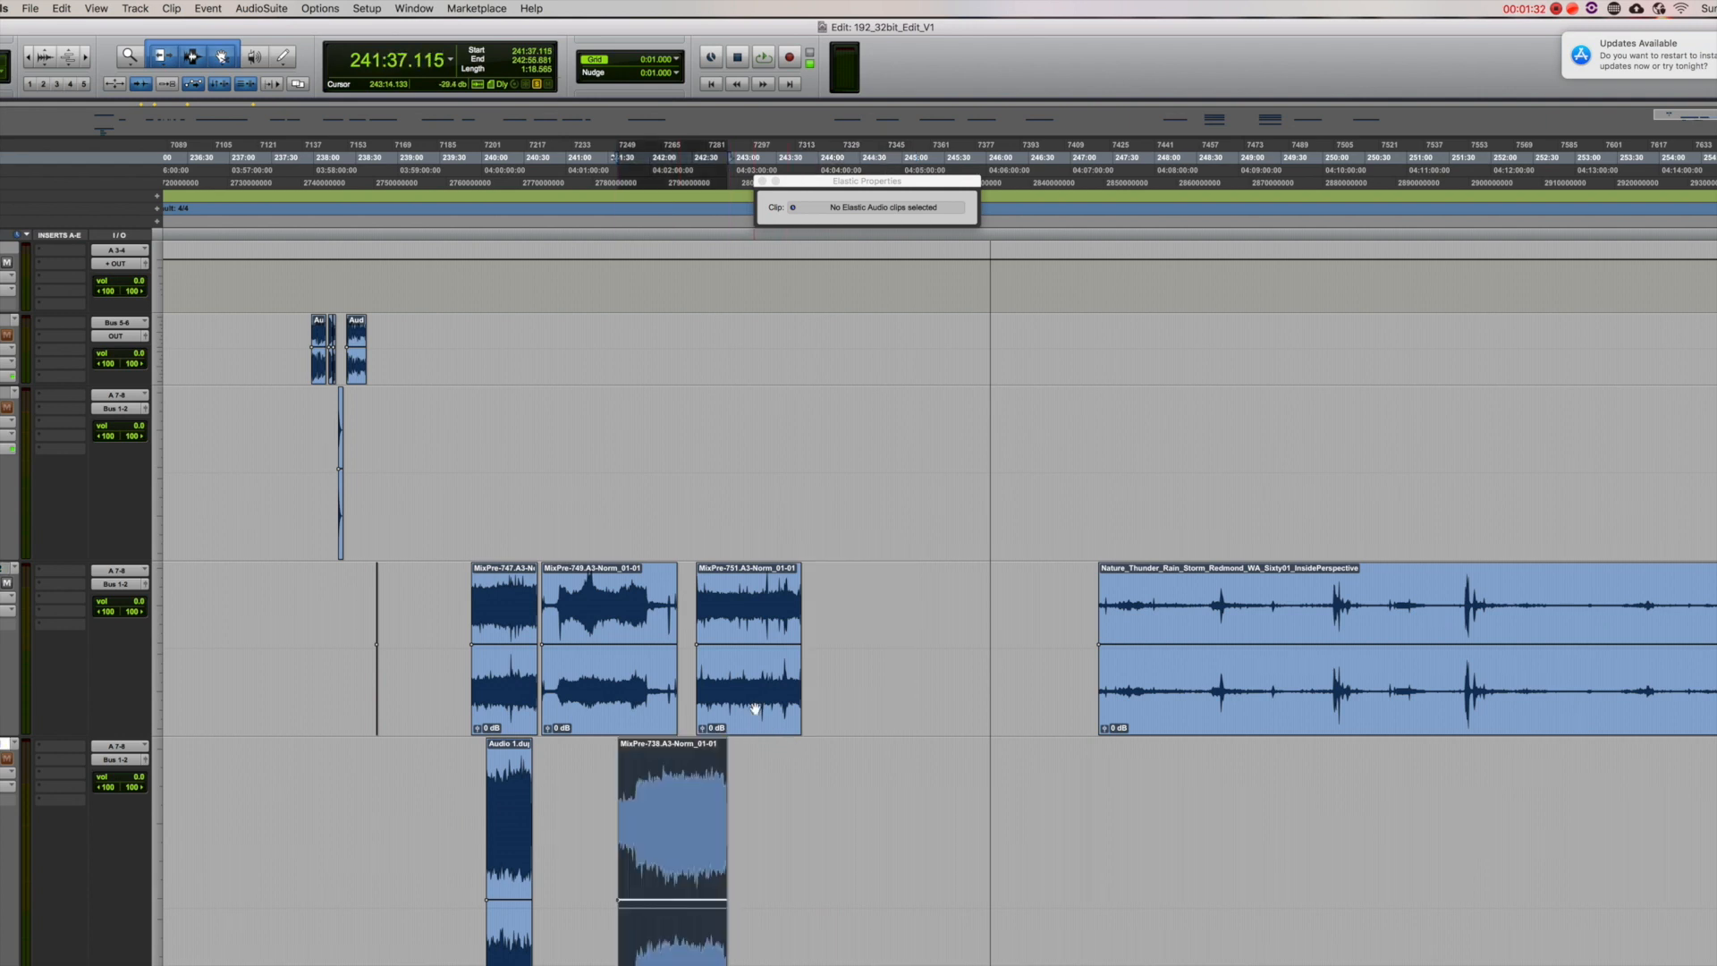
{"action": "left_click_drag", "start_coordinate": [756, 671], "coordinate": [986, 672]}
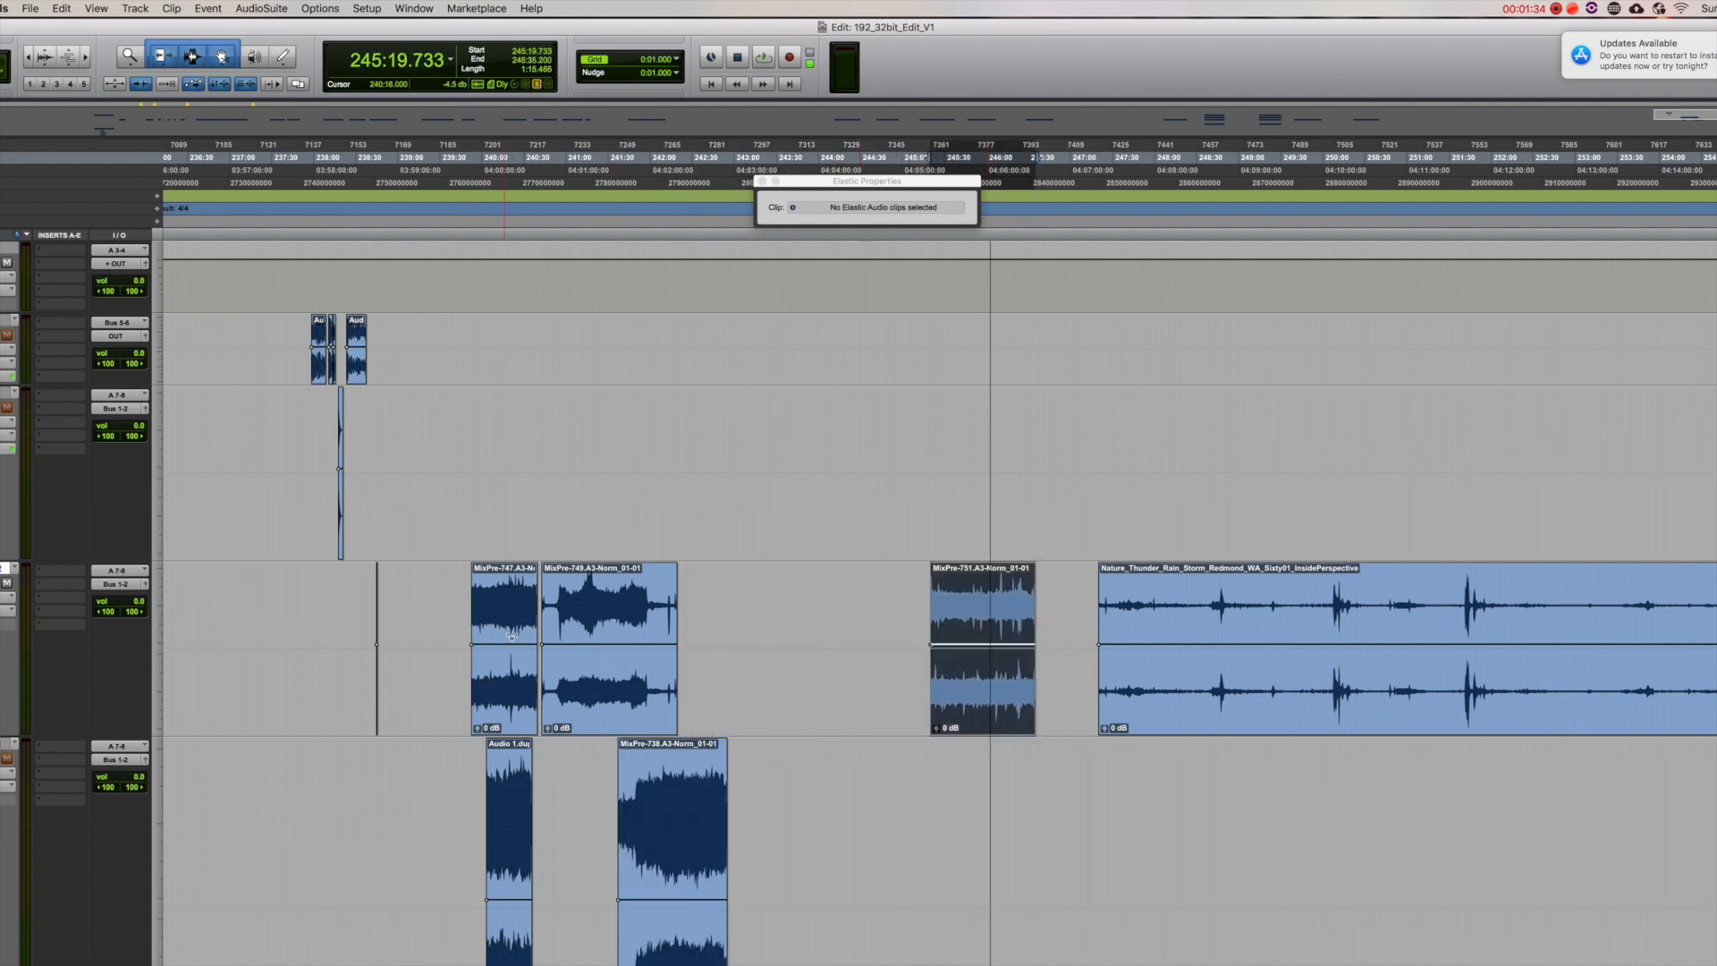
{"action": "left_click", "coordinate": [505, 598]}
{"action": "key", "text": "space"}
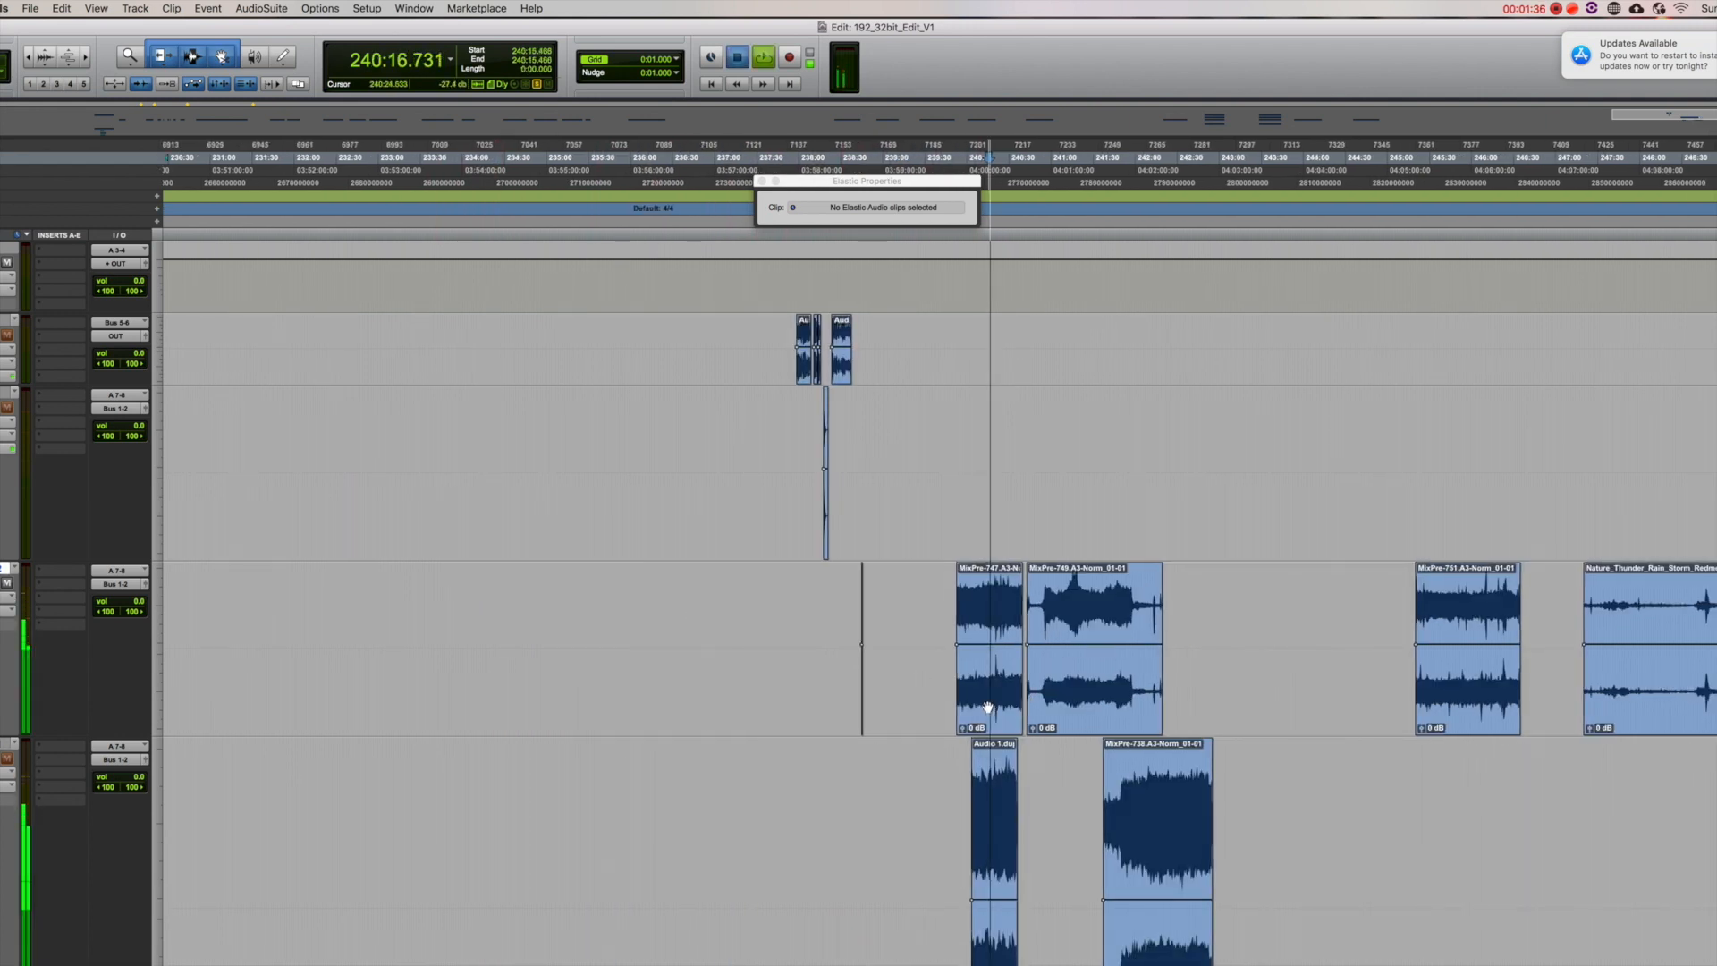
{"action": "key", "text": "space"}
Place MixPre-747 beside MixPre-751, then snap Audio 1.dup and MixPre-738 end to end after MixPre-749
{"action": "mouse_move", "coordinate": [991, 671]}
{"action": "left_mouse_down"}
{"action": "mouse_move", "coordinate": [1265, 671]}
{"action": "mouse_move", "coordinate": [1379, 697]}
{"action": "mouse_move", "coordinate": [940, 703]}
{"action": "left_mouse_up"}
{"action": "left_click", "coordinate": [998, 940]}
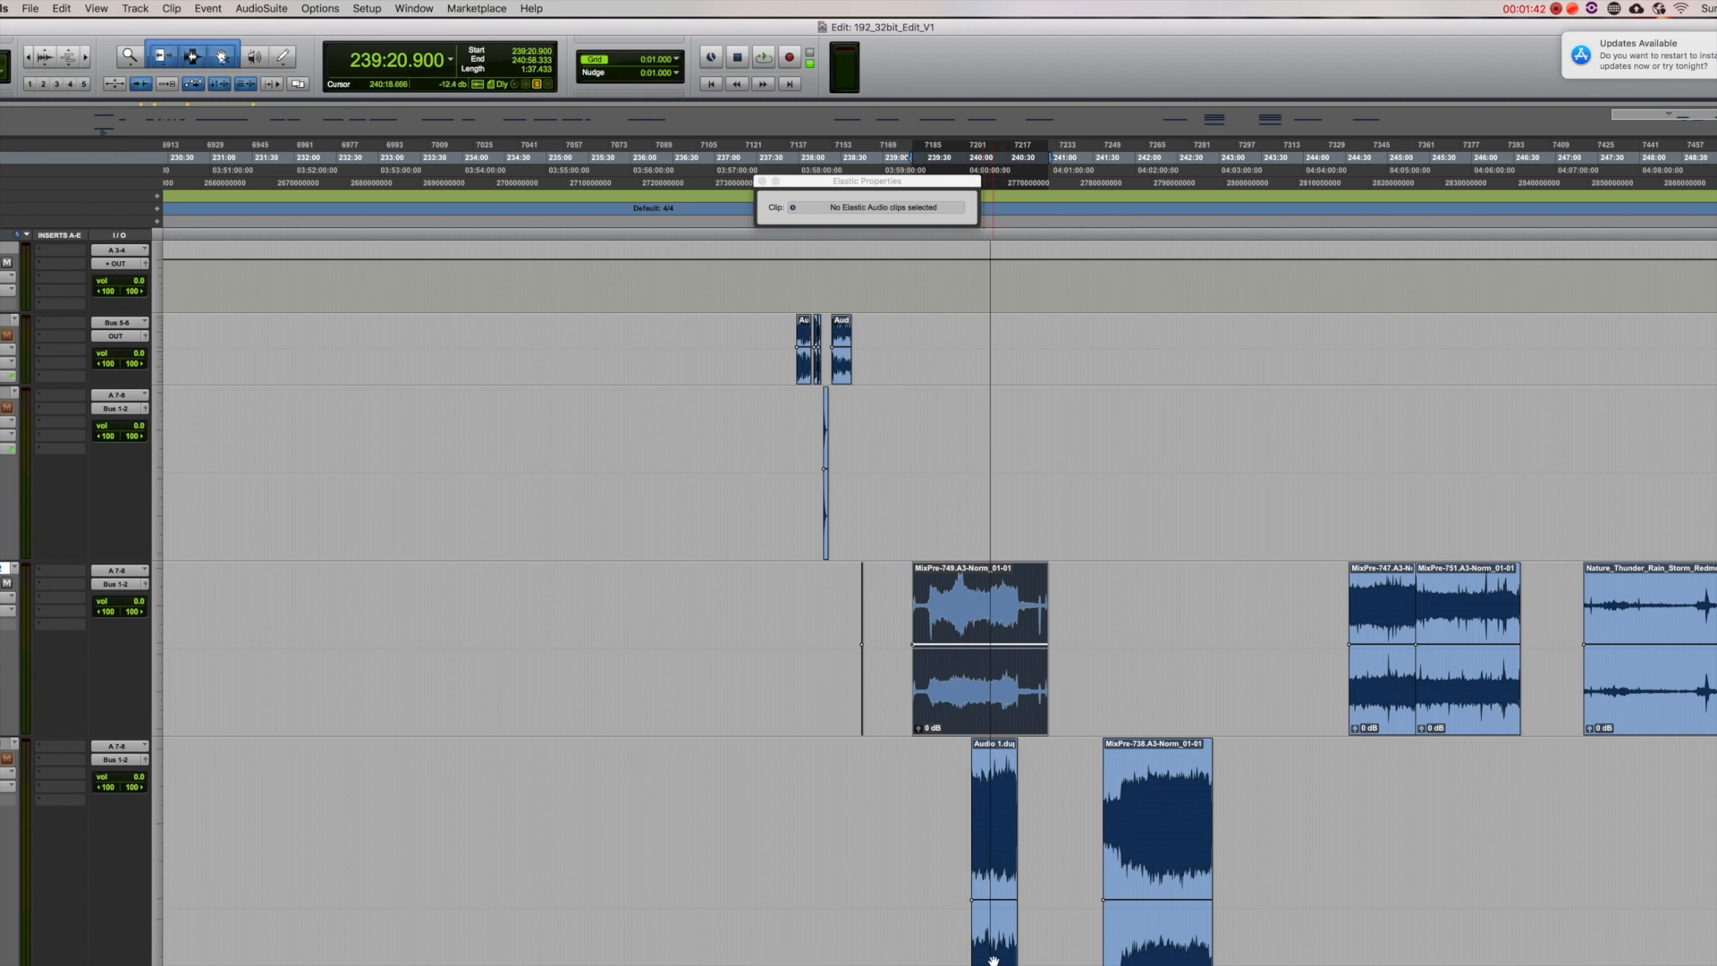
{"action": "left_click_drag", "start_coordinate": [995, 805], "coordinate": [1074, 644]}
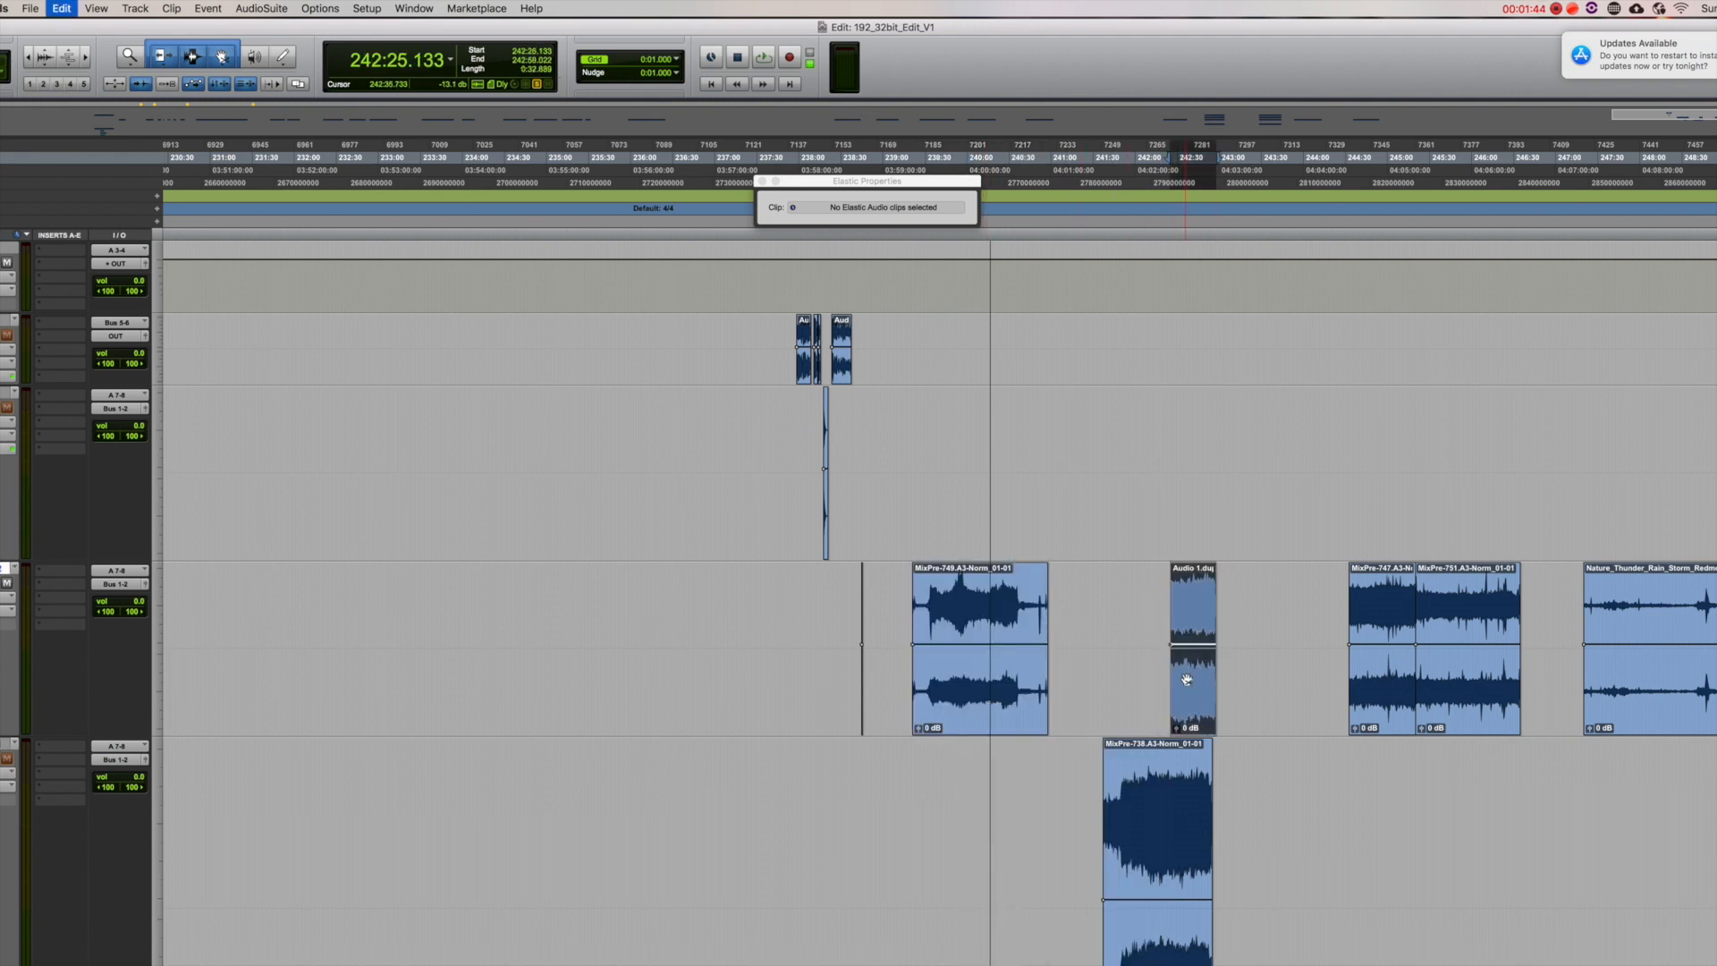
{"action": "left_click_drag", "start_coordinate": [1157, 832], "coordinate": [1149, 645]}
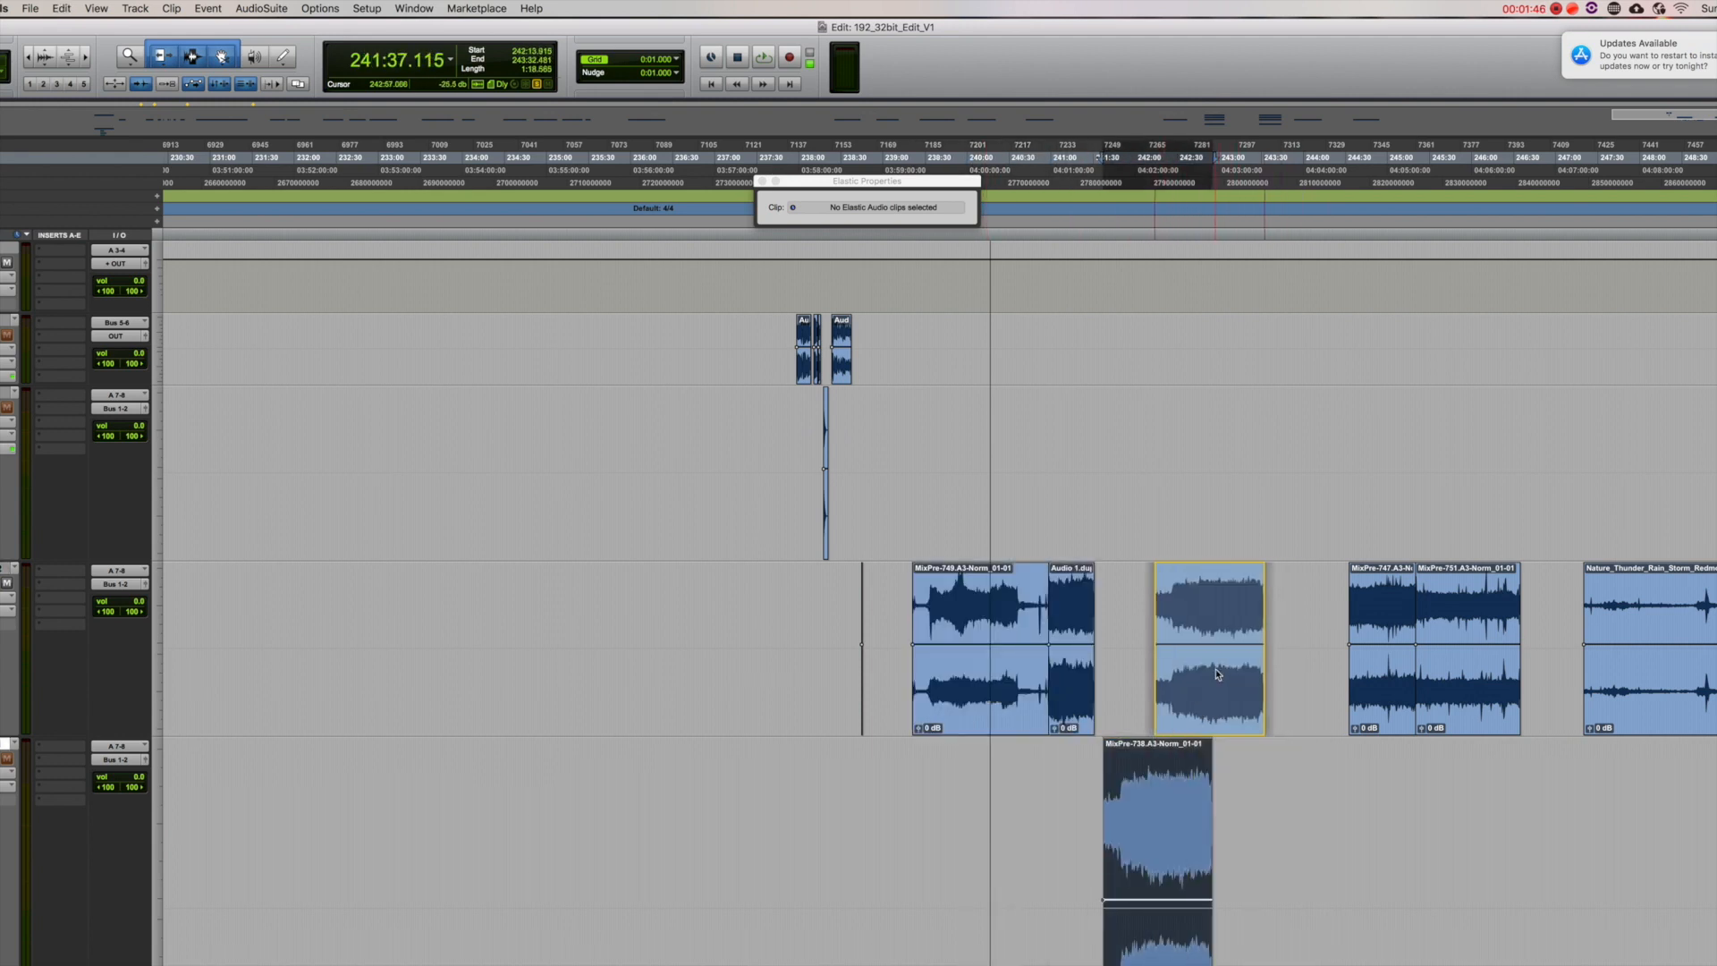